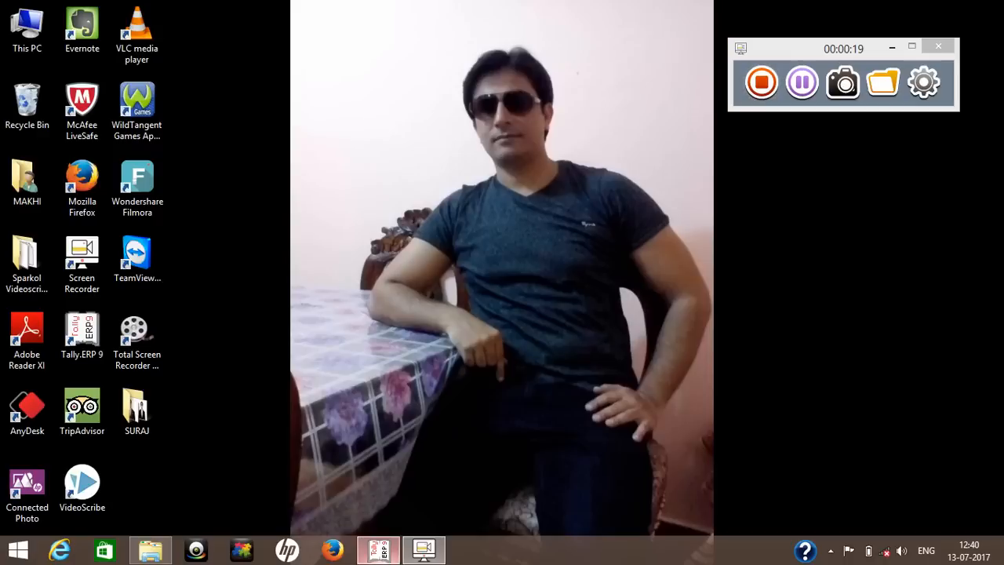
# Step: Switch to Tally.ERP 9 and open the Inventory Features of the company Jay Sanitation
pyautogui.click(378, 549)
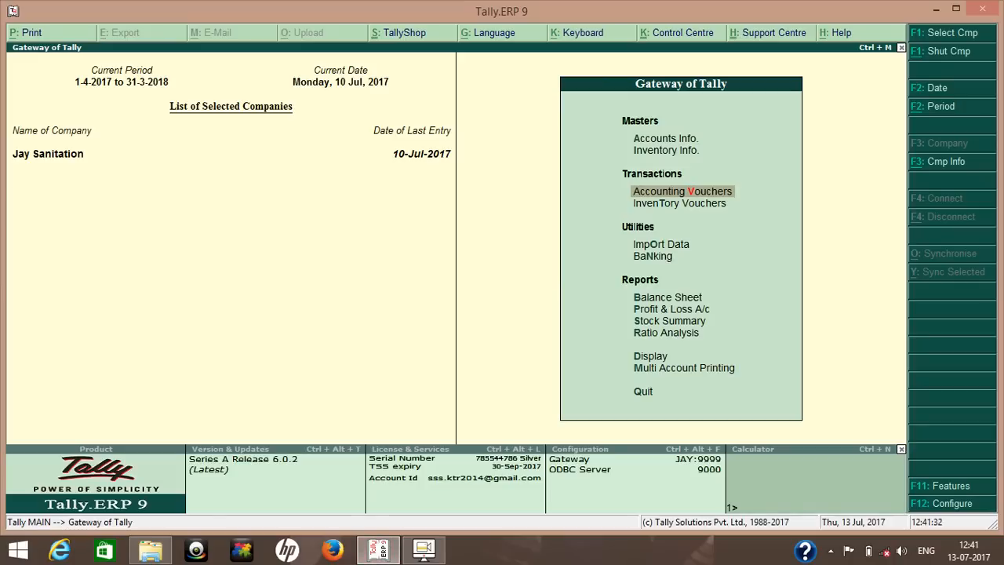
pyautogui.press('F11')
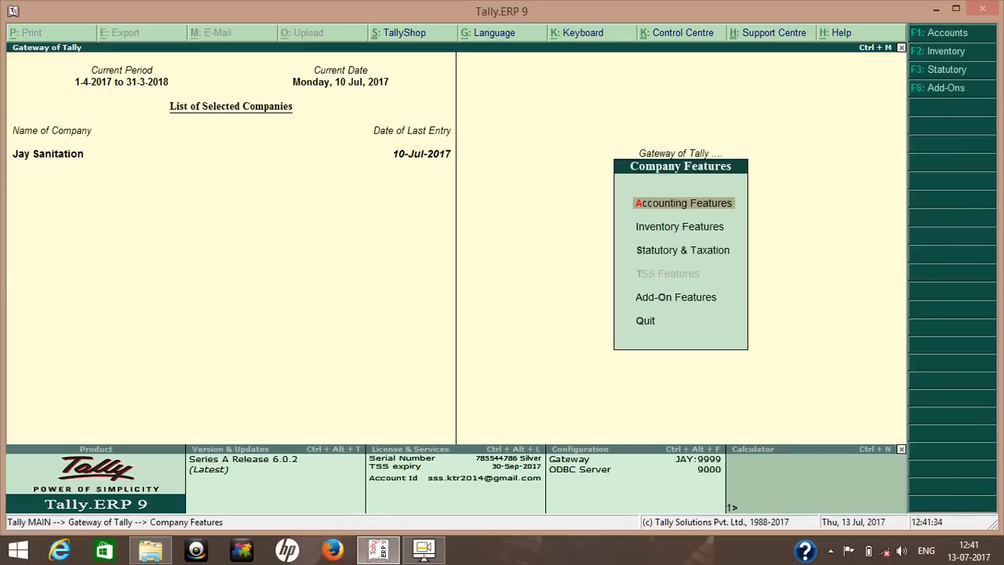
pyautogui.press('Down')
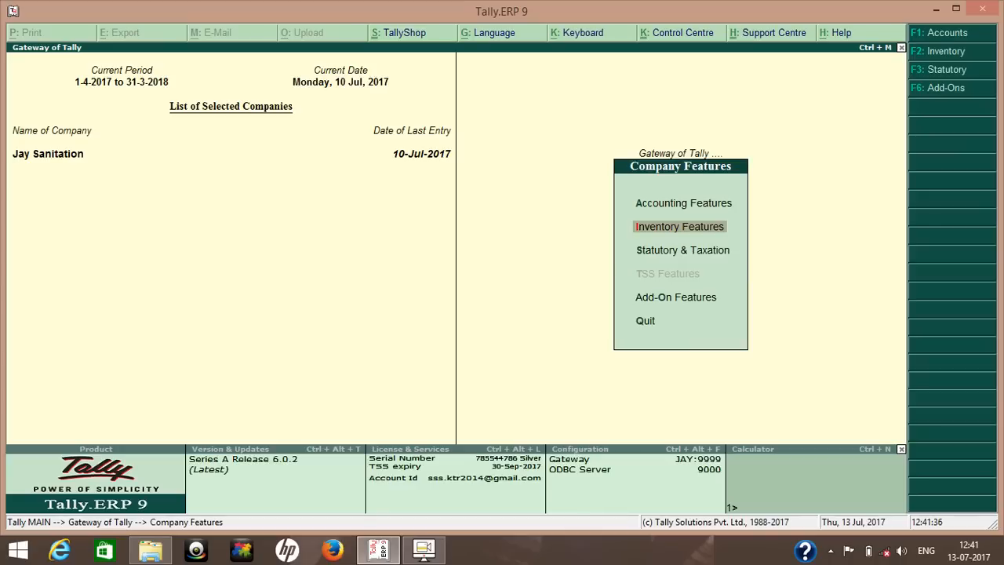
pyautogui.press('Return')
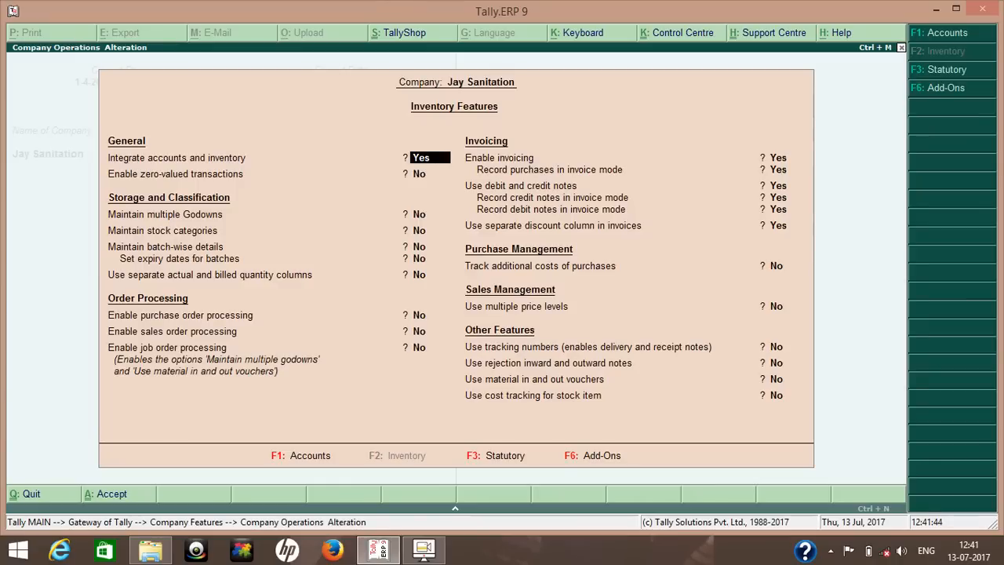
# Step: Review the inventory features through the invoicing section, keeping invoicing, debit and credit notes and their invoice modes set to Yes
pyautogui.press('Return')
pyautogui.press('Return')
pyautogui.press('Return')
pyautogui.press('Return')
pyautogui.press('Return')
pyautogui.press('Return')
pyautogui.press('Return')
pyautogui.press('Return')
pyautogui.press('Return')
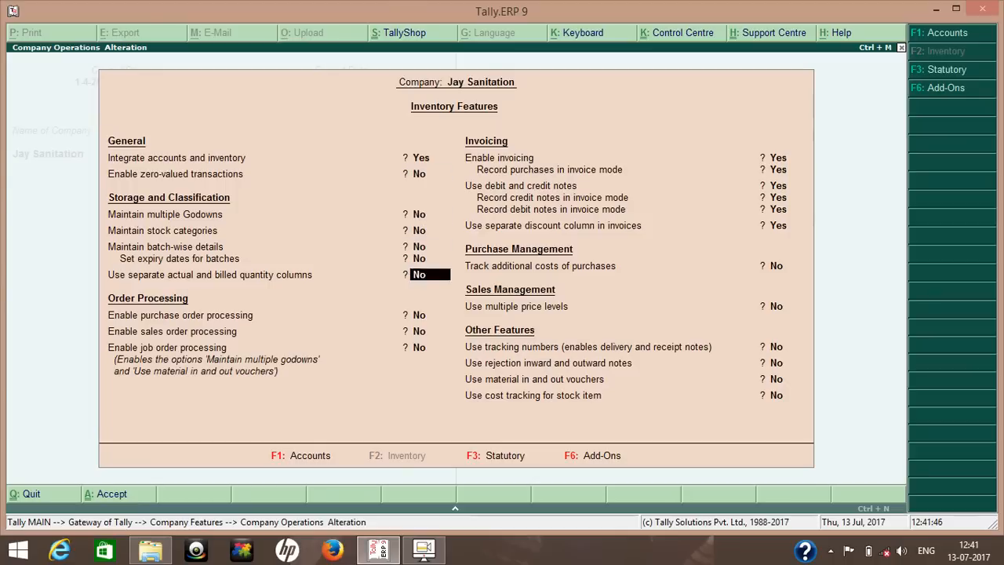
pyautogui.press('Return')
pyautogui.press('Return')
pyautogui.press('Return')
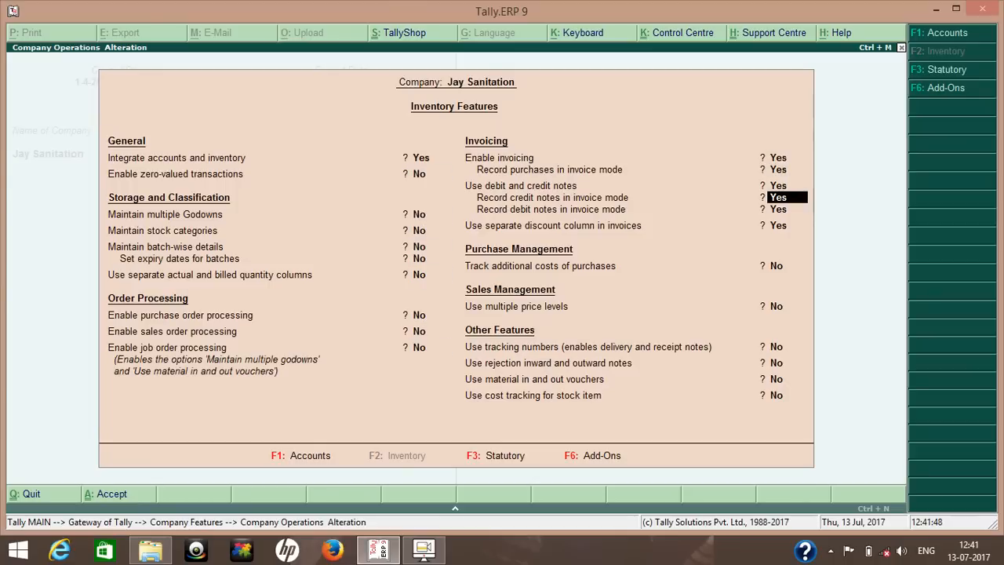
pyautogui.write('y')
pyautogui.press('BackSpace')
pyautogui.press('BackSpace')
pyautogui.press('BackSpace')
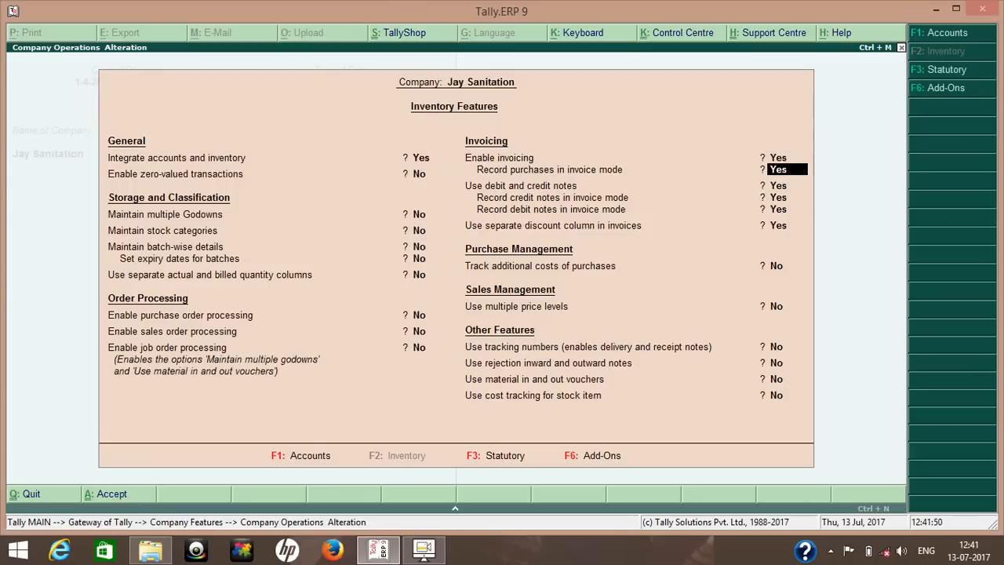
pyautogui.press('Return')
pyautogui.press('Return')
pyautogui.press('Return')
pyautogui.press('Return')
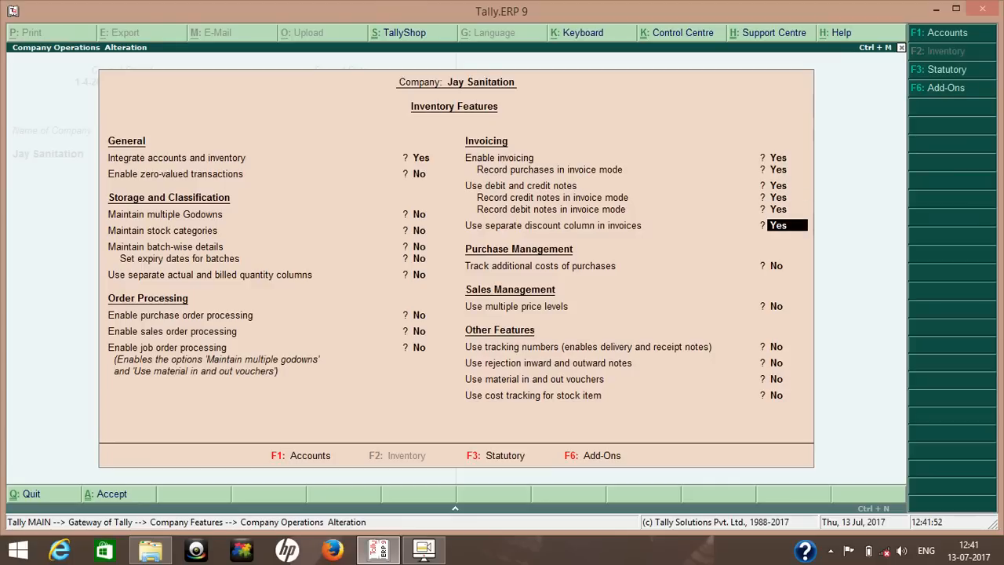
# Step: Go through the purchase, sales and other inventory features with their existing settings and save the screen
pyautogui.press('Return')
pyautogui.press('Return')
pyautogui.press('Return')
pyautogui.press('Return')
pyautogui.press('Return')
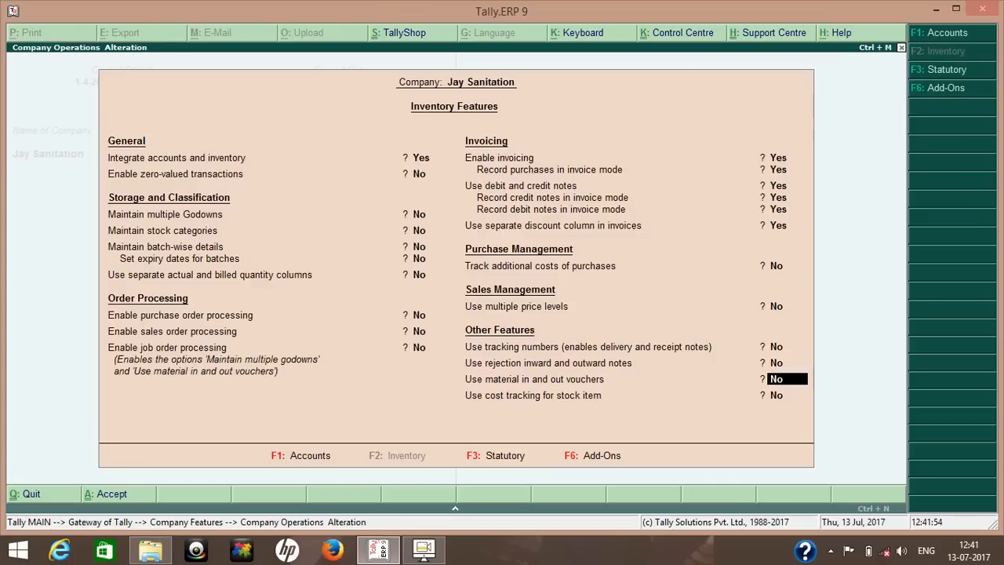
pyautogui.press('Return')
pyautogui.press('Return')
pyautogui.press('Return')
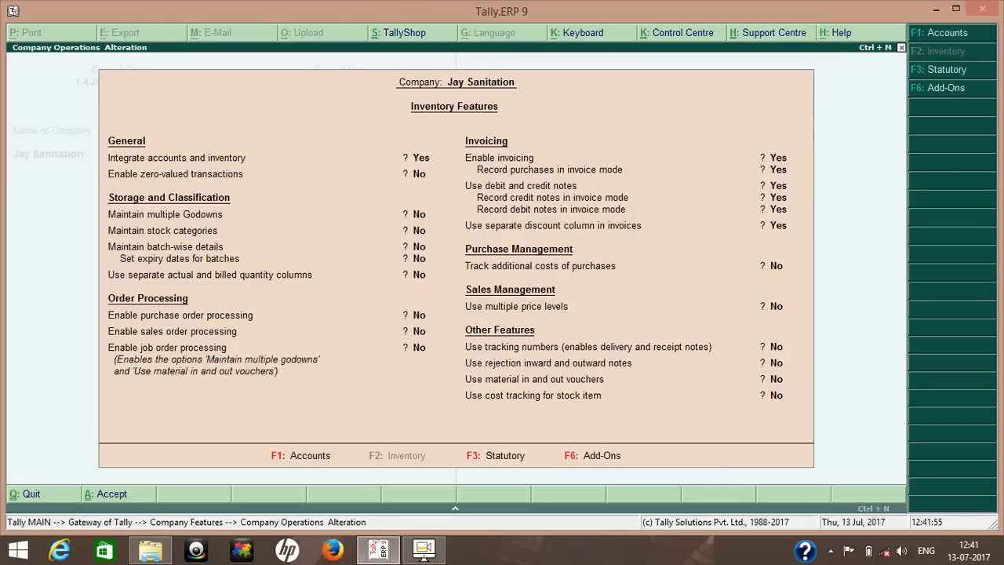
# Step: Examine the company's Accounting Features for the debit and credit note options, then return to the Gateway of Tally
pyautogui.press('Up')
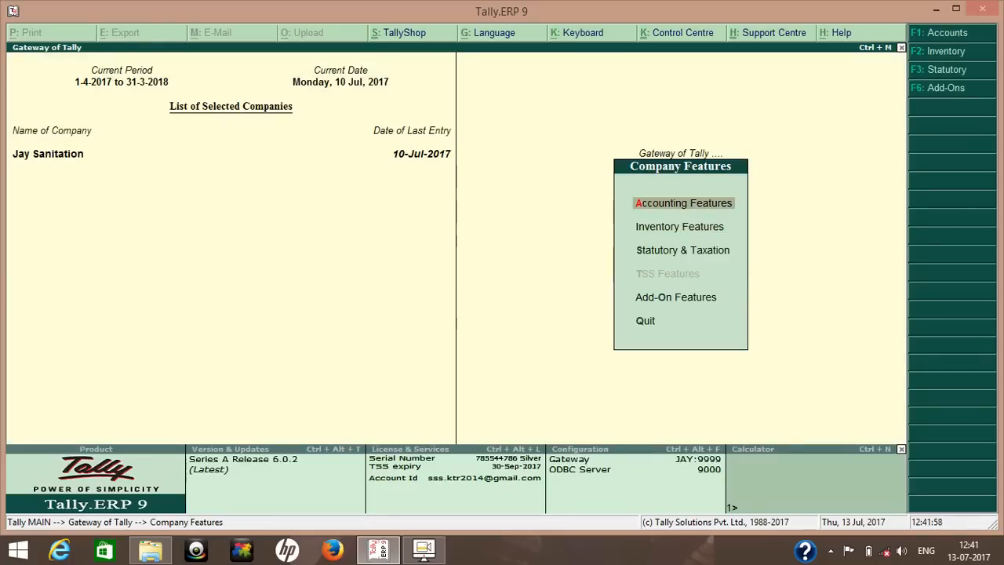
pyautogui.press('Return')
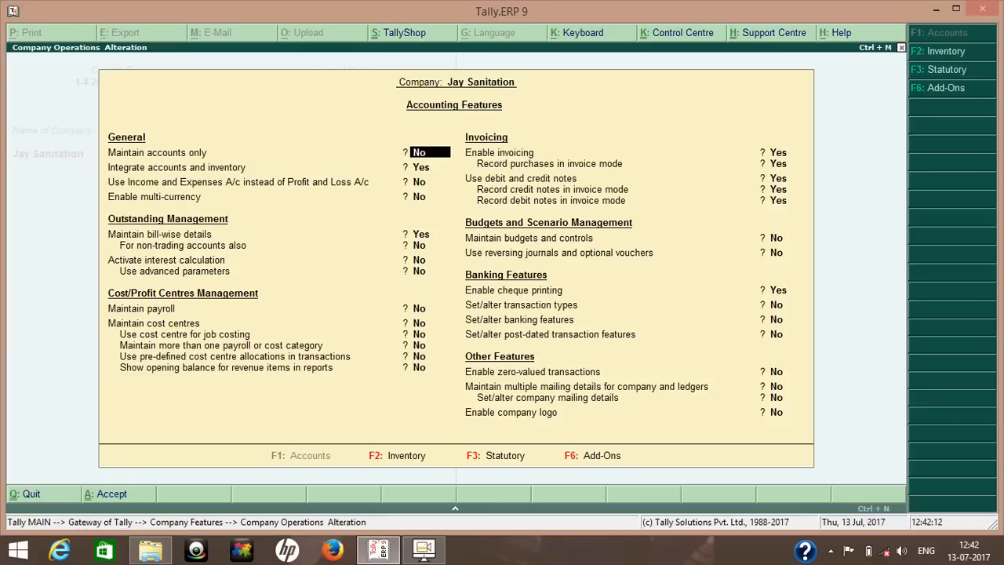
pyautogui.press('Escape')
pyautogui.press('y')
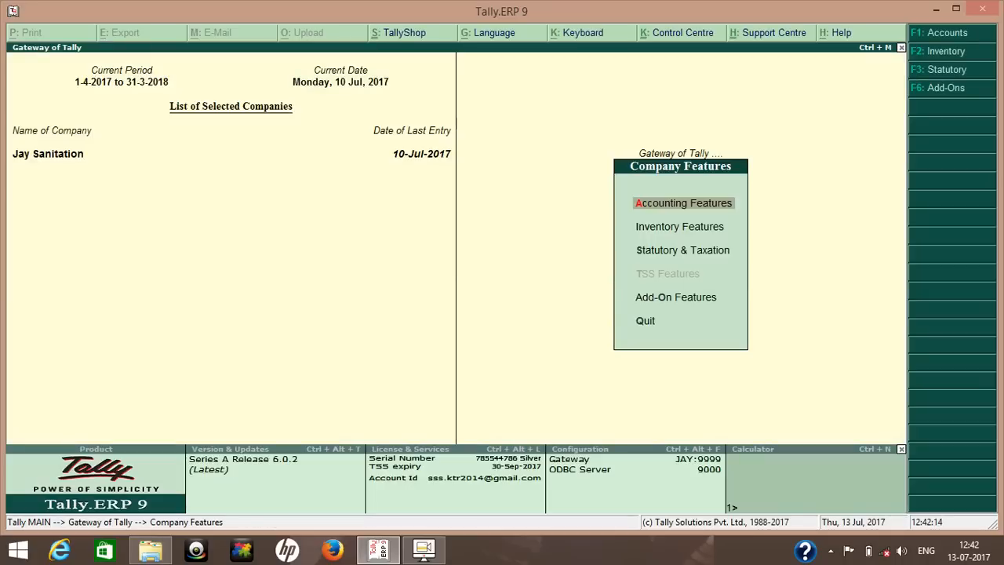
pyautogui.press('Escape')
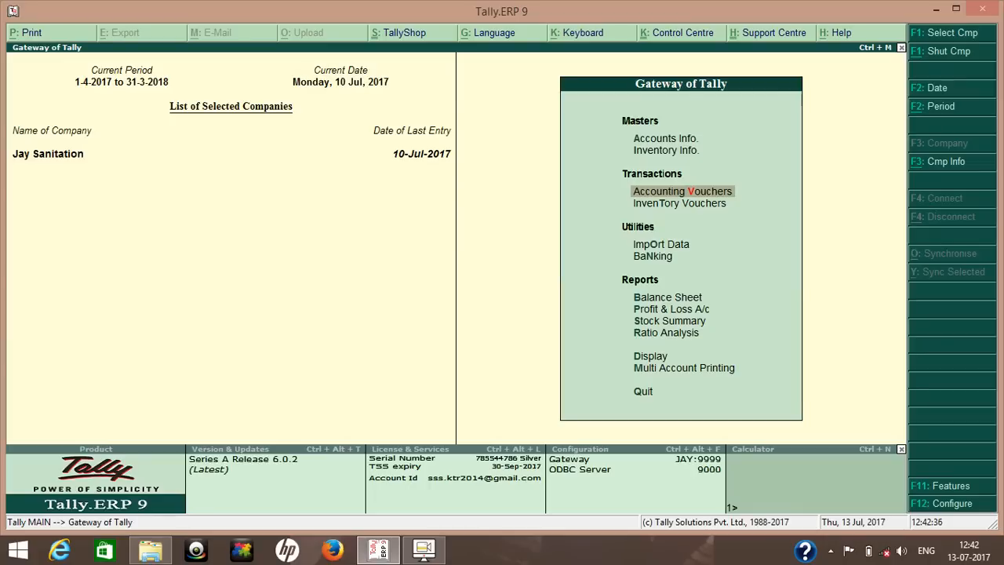
# Step: Display the Day Book for the period 1-7-2017 to 1-8-2017
pyautogui.press('d')
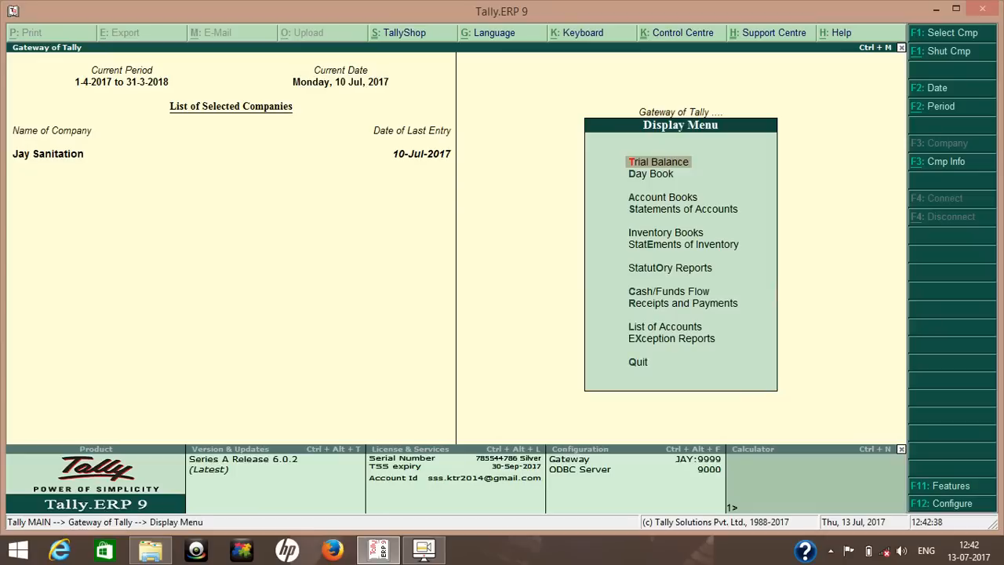
pyautogui.press('Down')
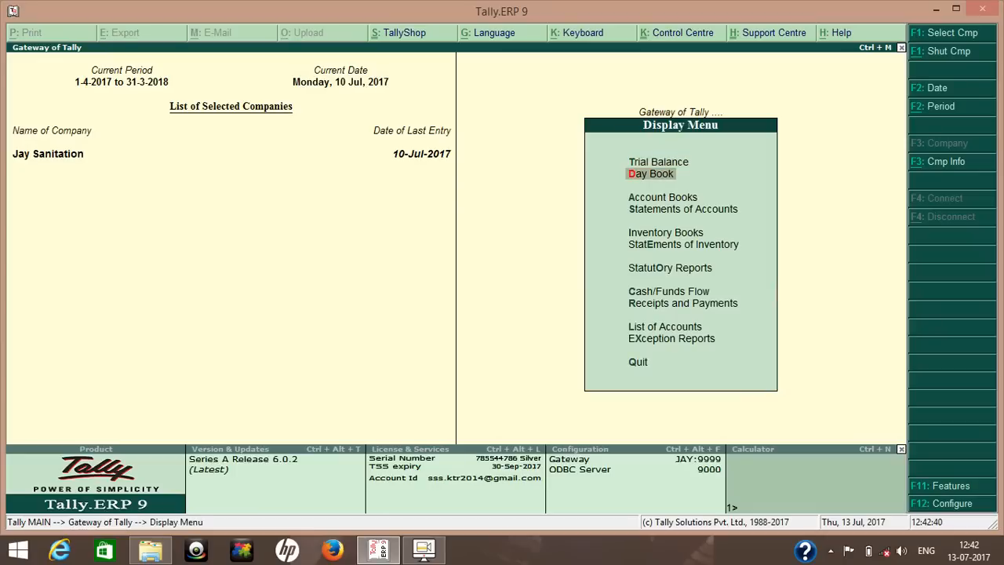
pyautogui.press('Return')
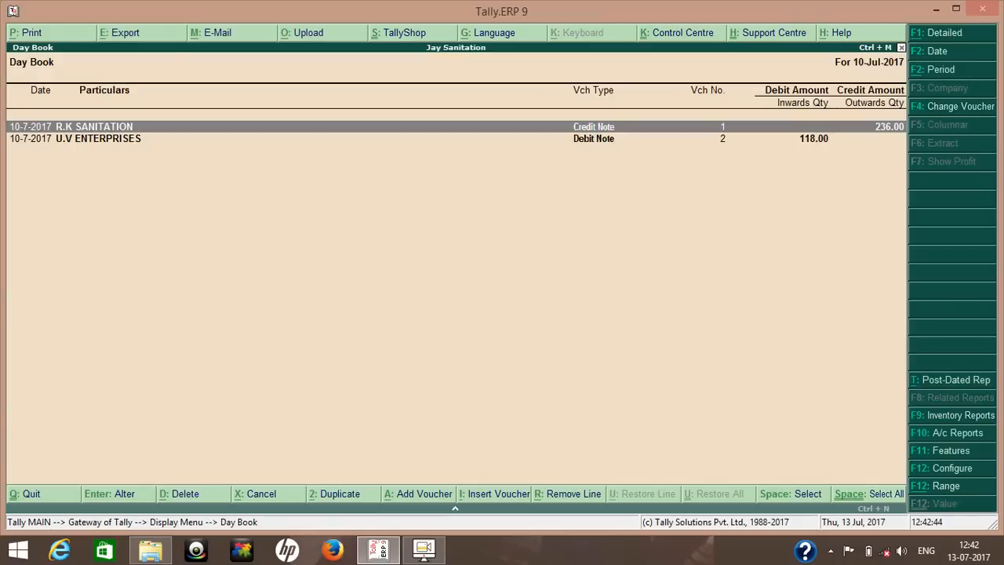
pyautogui.hotkey('alt', 'F2')
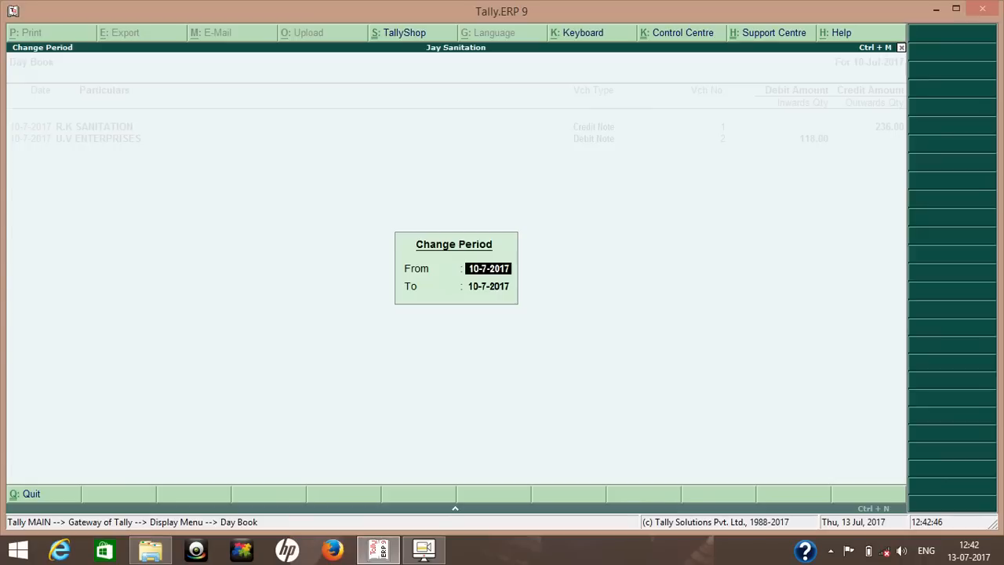
pyautogui.write('1-7')
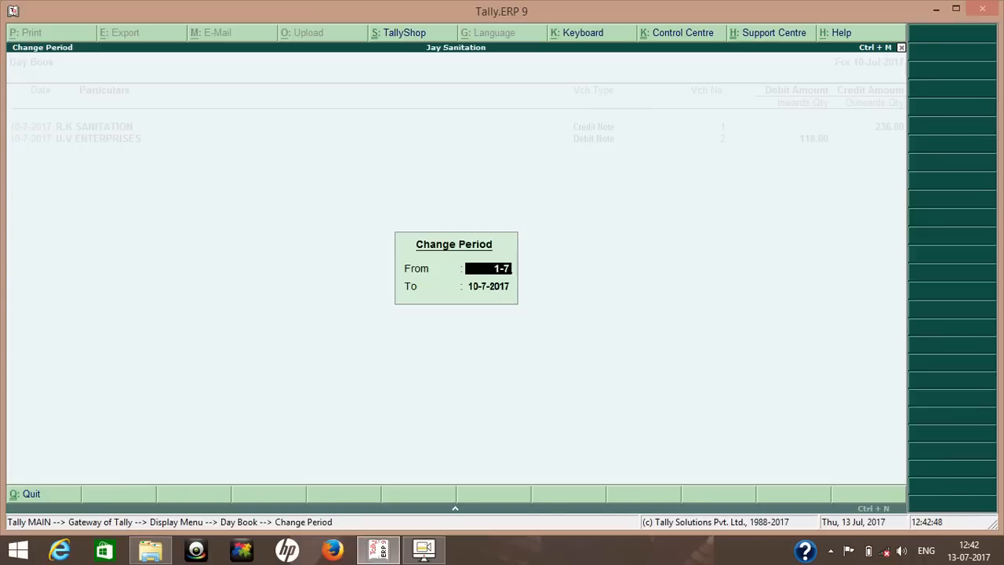
pyautogui.press('Return')
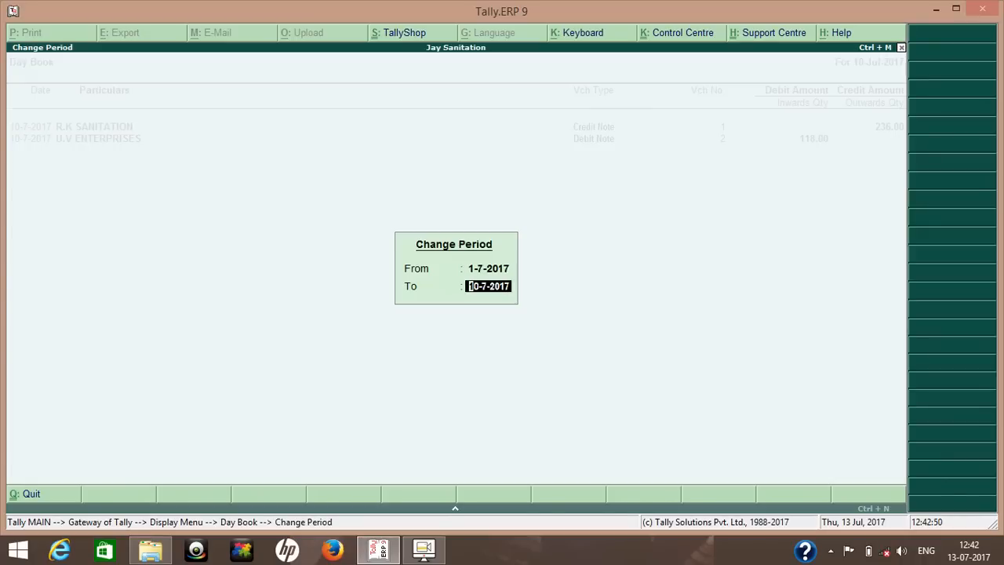
pyautogui.write('1-8')
pyautogui.press('Return')
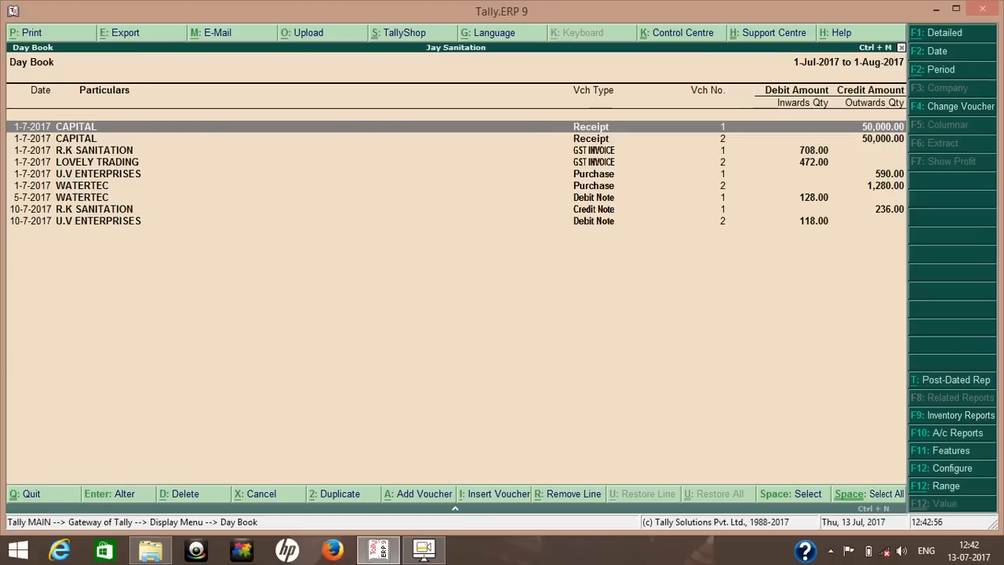
# Step: Inspect the U.V ENTERPRISES purchase voucher from the Day Book and close it
pyautogui.press('Down')
pyautogui.press('Down')
pyautogui.press('Down')
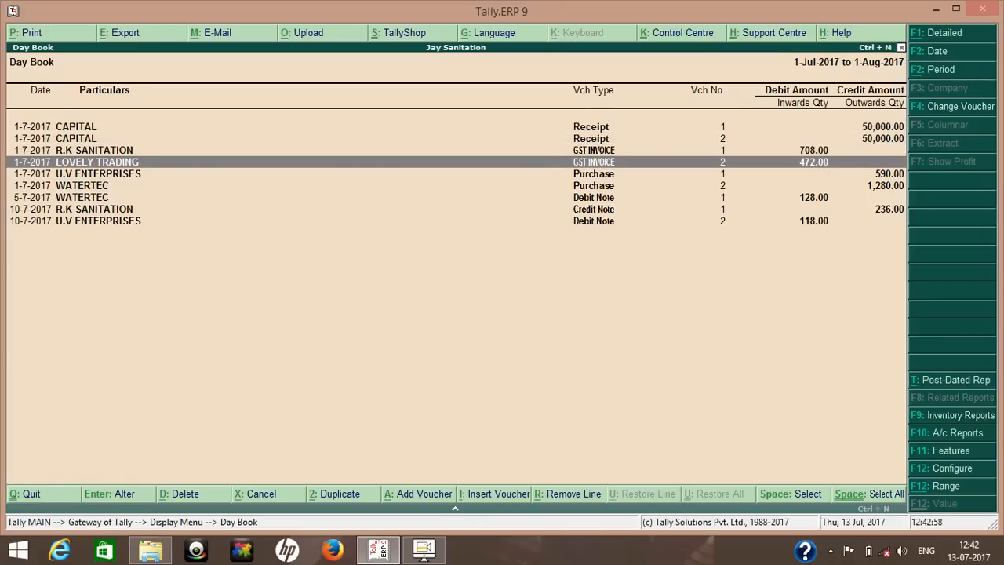
pyautogui.press('Down')
pyautogui.press('Return')
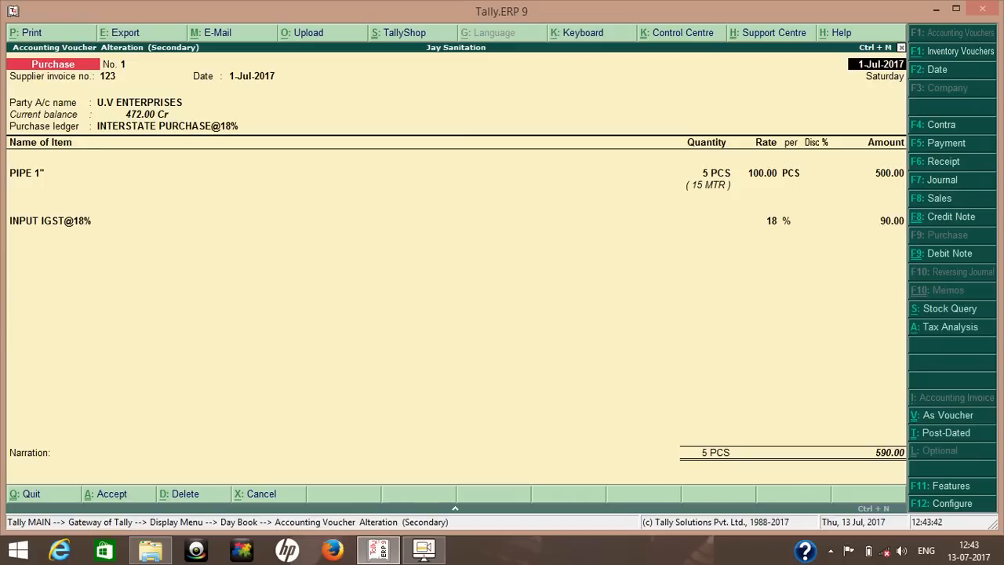
pyautogui.press('Escape')
pyautogui.press('Return')
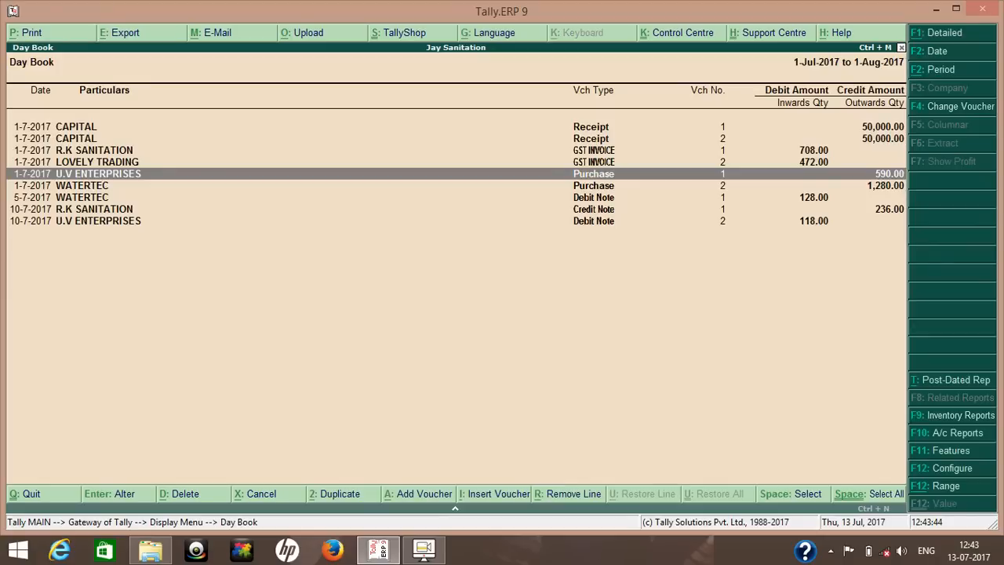
# Step: Inspect the WATERTEC purchase voucher from the Day Book and close it
pyautogui.press('Down')
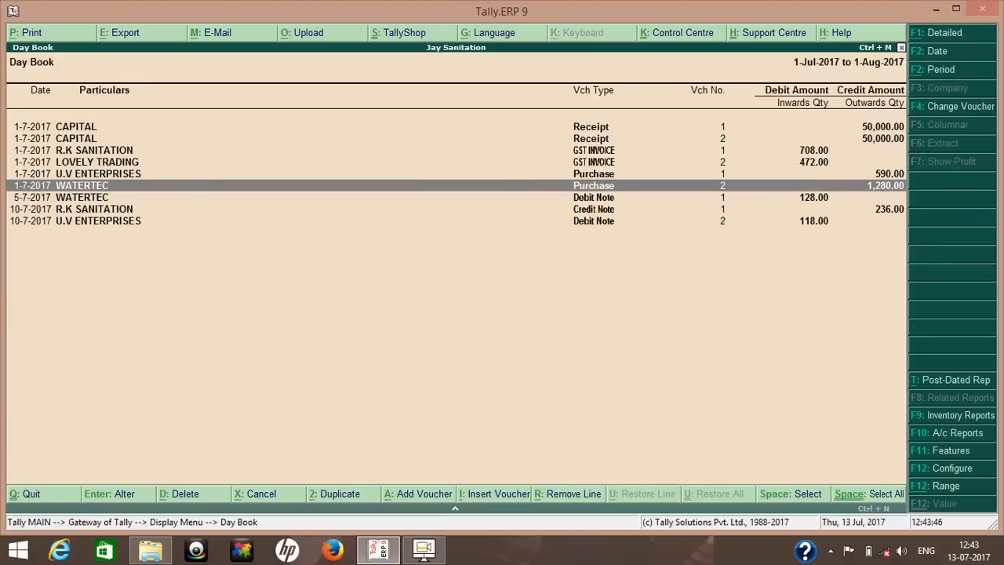
pyautogui.press('Return')
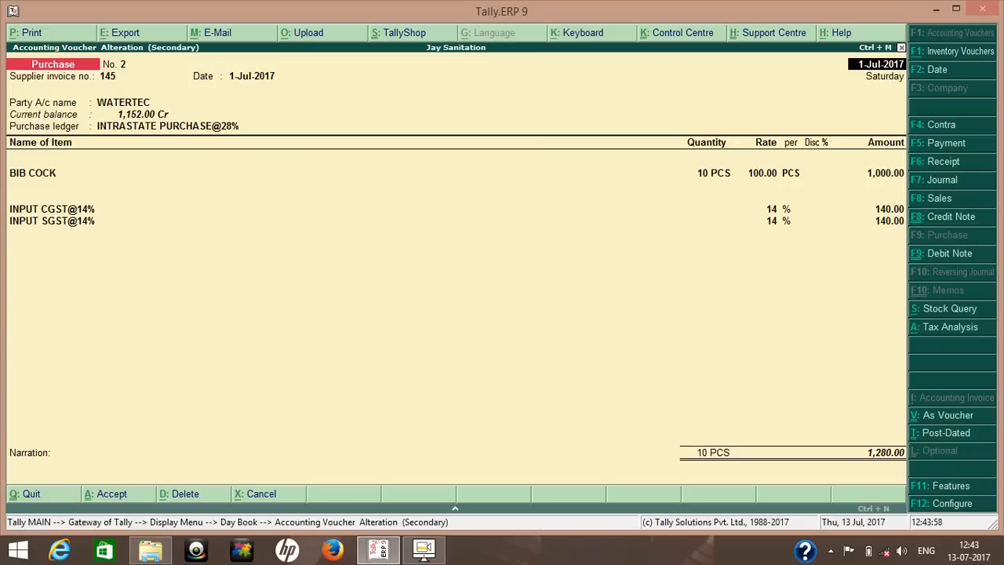
pyautogui.press('Escape')
pyautogui.press('Escape')
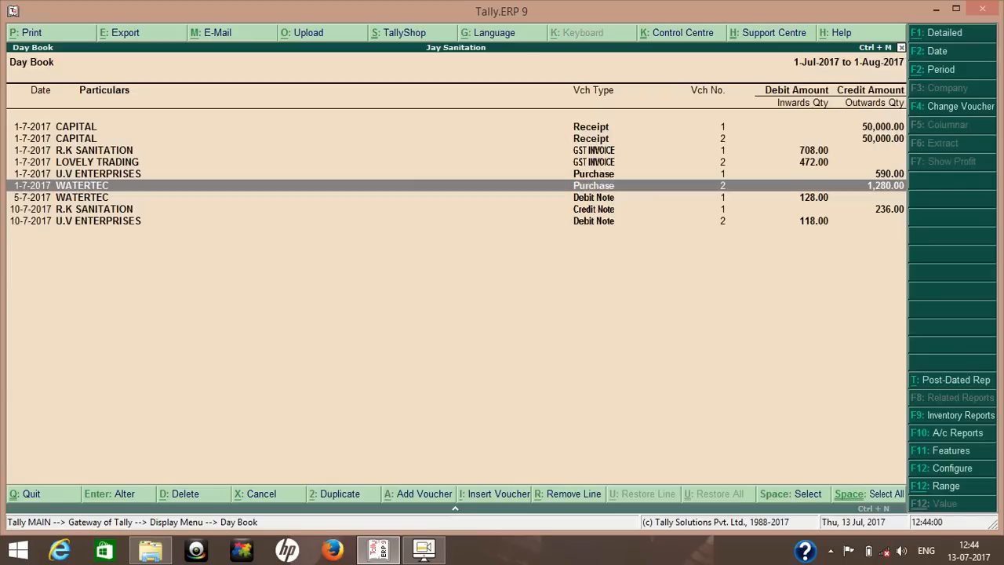
# Step: Open the U.V ENTERPRISES debit note from the Day Book and compare its Purchase and Debit Note voucher layouts
pyautogui.press('Down')
pyautogui.press('Down')
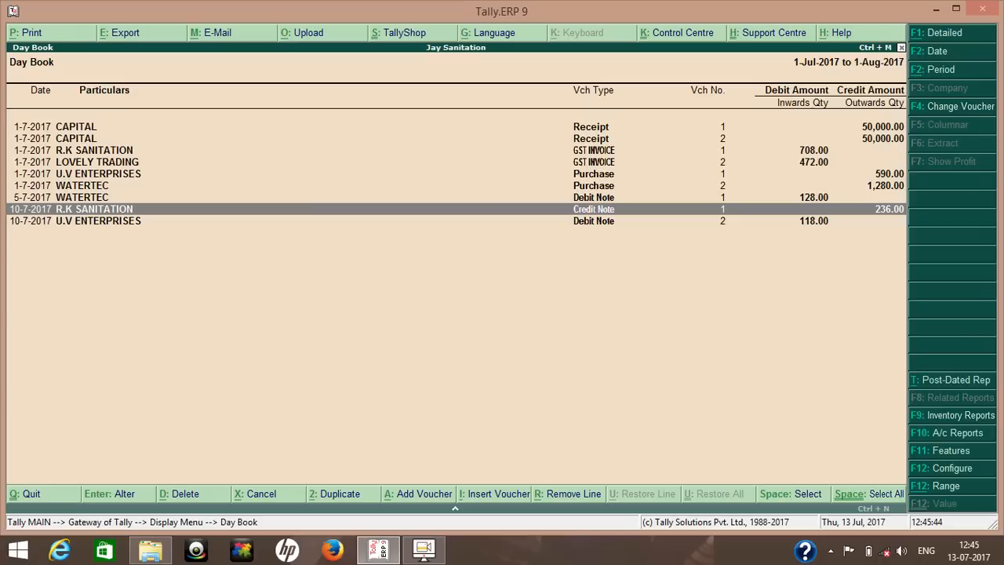
pyautogui.press('Down')
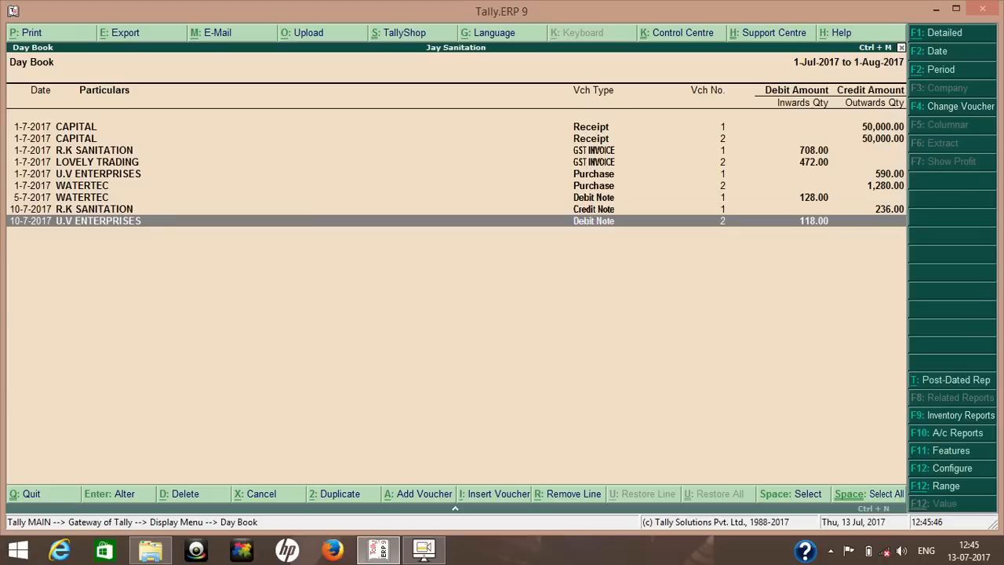
pyautogui.press('Return')
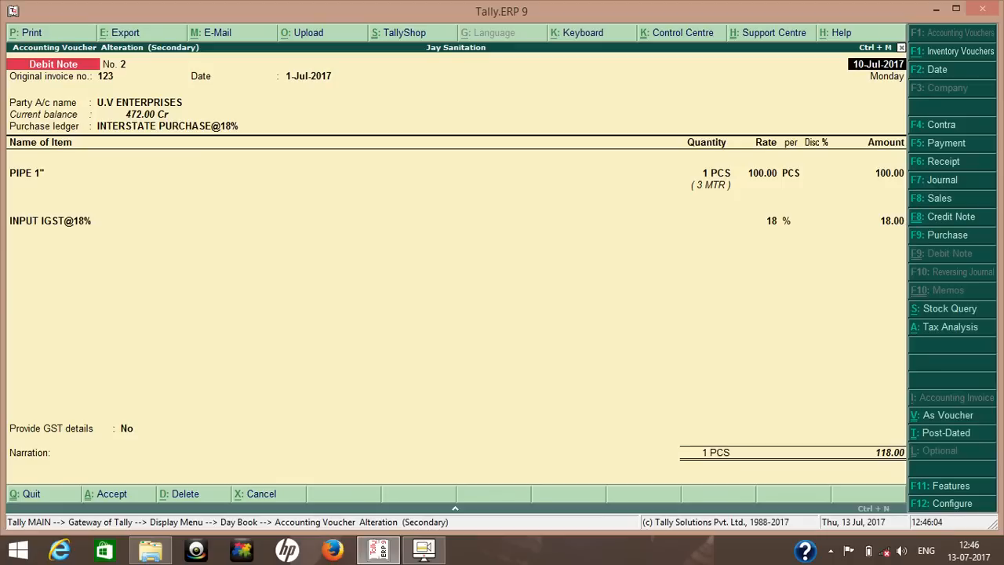
pyautogui.press('F9')
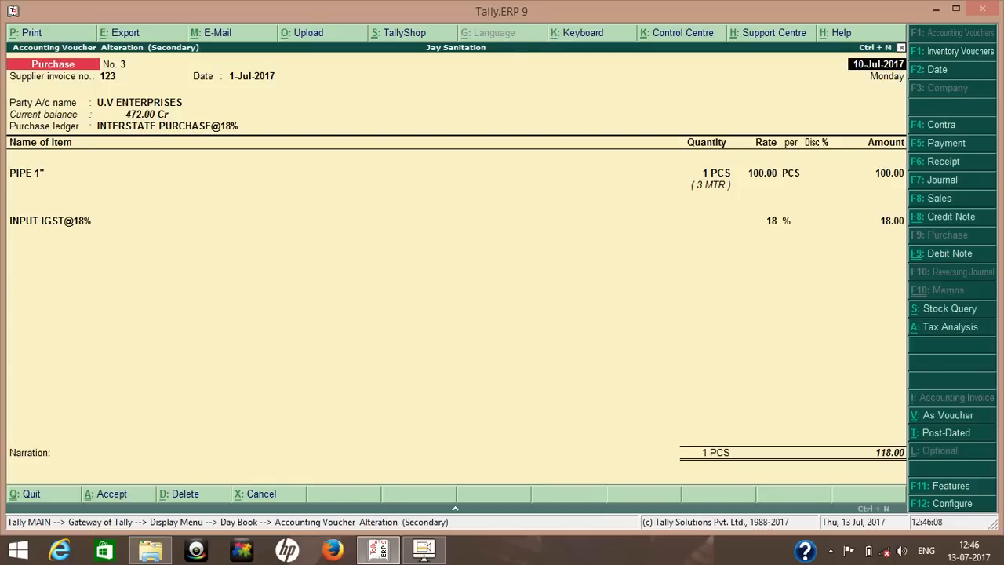
pyautogui.hotkey('ctrl', 'F9')
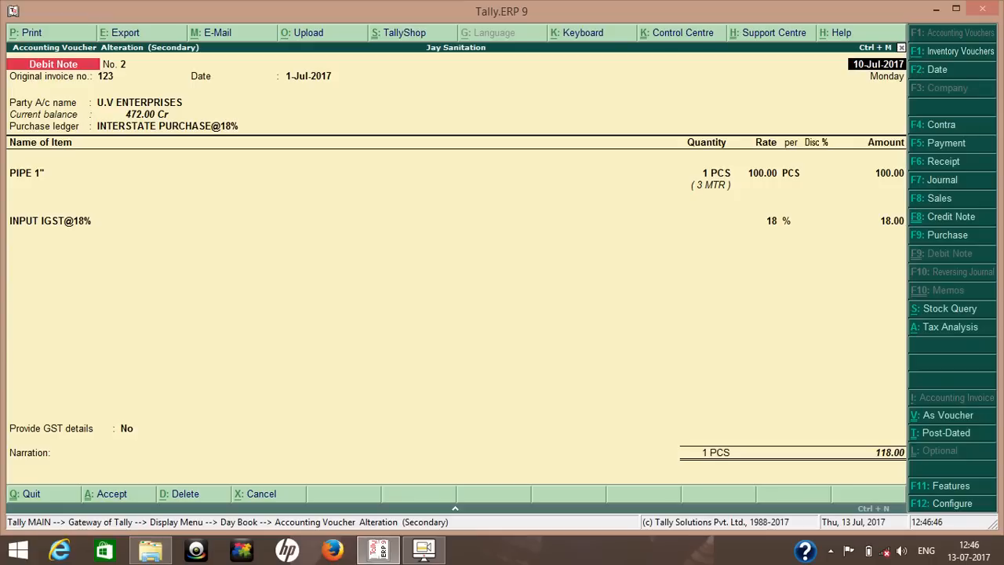
# Step: Set Provide GST details to Yes in the U.V ENTERPRISES debit note and open its additional GST details
pyautogui.press('Return')
pyautogui.press('Return')
pyautogui.press('Return')
pyautogui.press('Return')
pyautogui.press('Return')
pyautogui.press('Return')
pyautogui.press('Return')
pyautogui.press('Return')
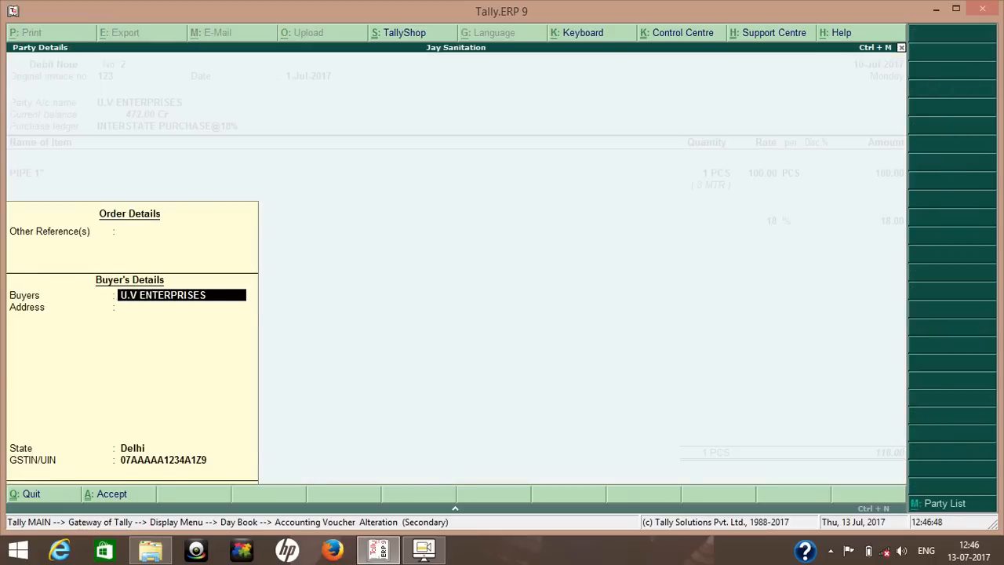
pyautogui.press('Return')
pyautogui.press('Return')
pyautogui.press('Return')
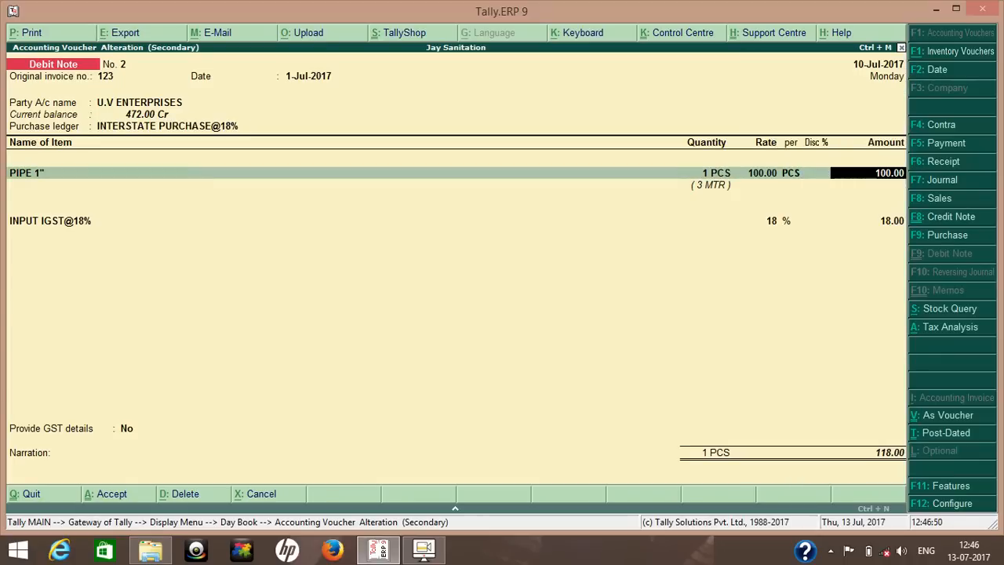
pyautogui.press('Return')
pyautogui.press('Return')
pyautogui.press('Return')
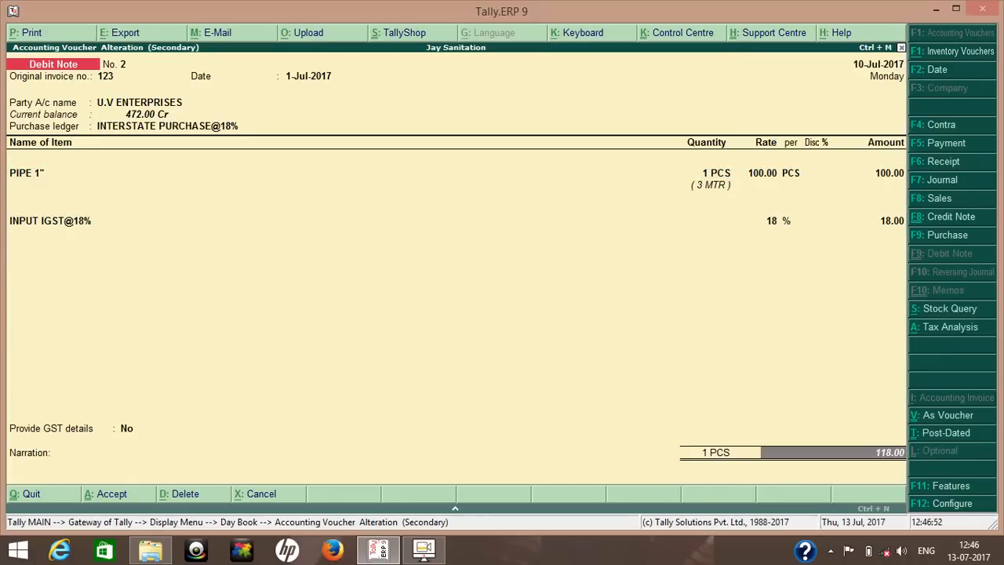
pyautogui.press('Return')
pyautogui.write('y')
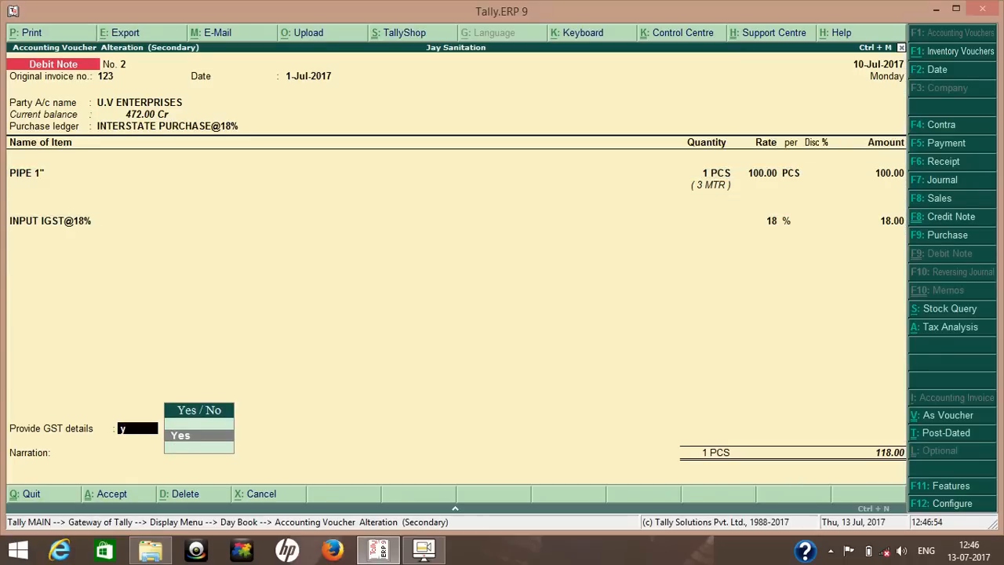
pyautogui.press('Return')
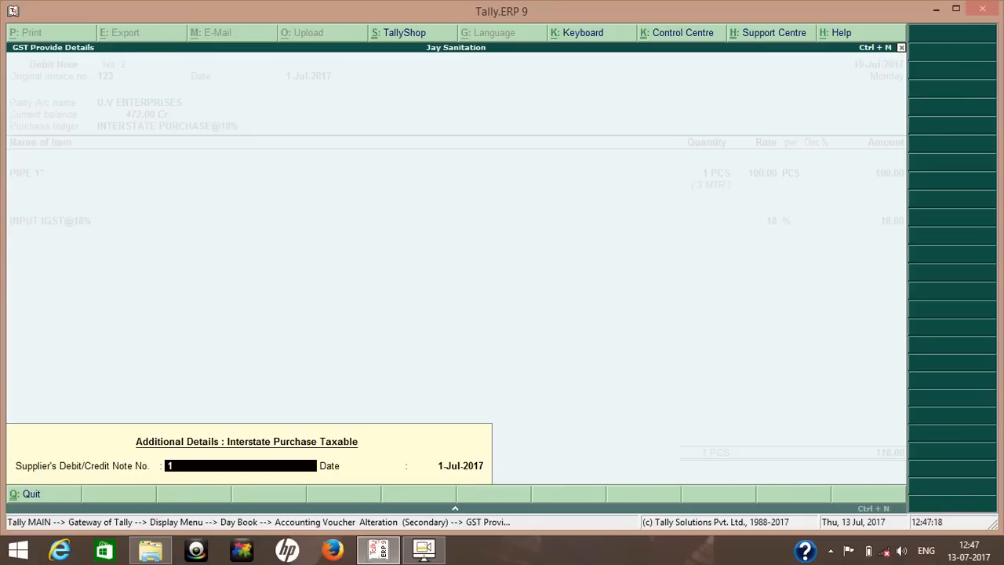
# Step: Reopen the Interstate Purchase Taxable additional details, check the supplier's debit/credit note number and date fields, and close them
pyautogui.press('Escape')
pyautogui.press('Escape')
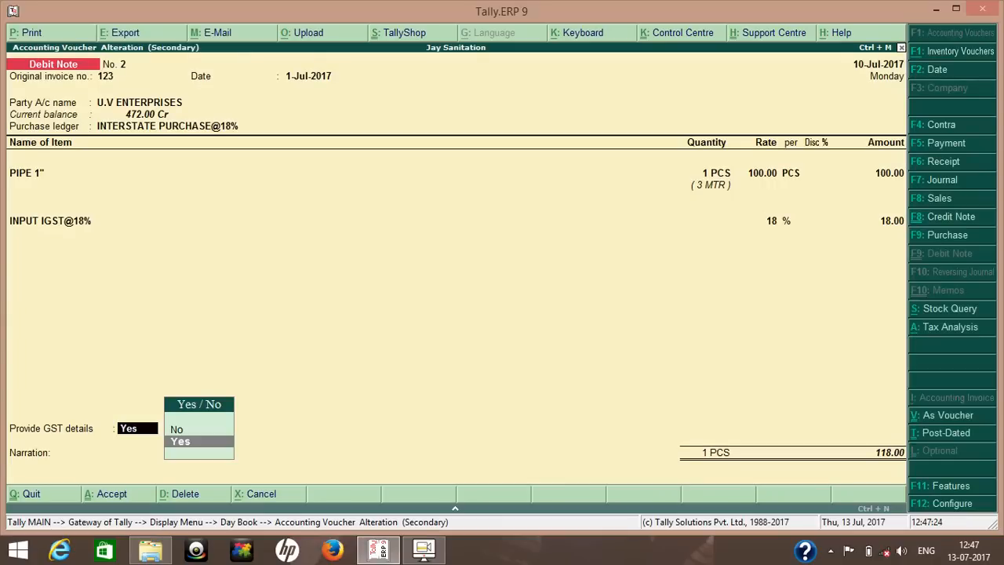
pyautogui.press('Return')
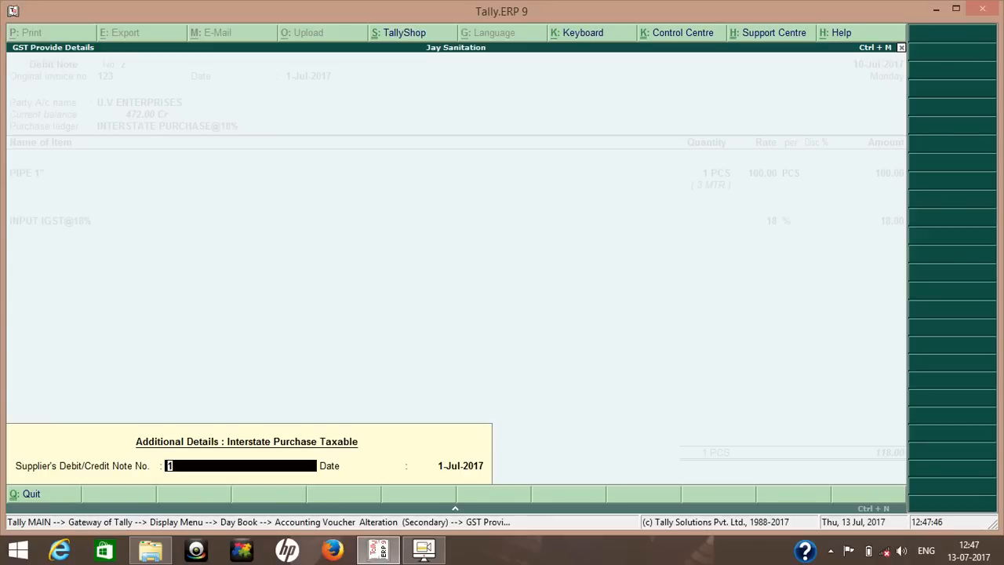
pyautogui.press('Escape')
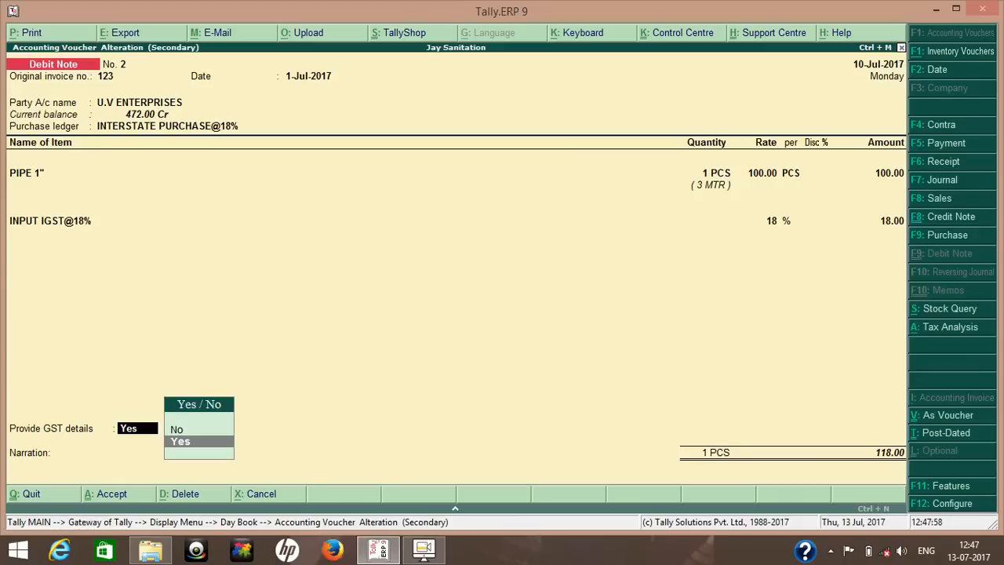
# Step: Examine the zoomed print preview of the U.V ENTERPRISES debit note, and quit the voucher without saving
pyautogui.hotkey('alt', 'p')
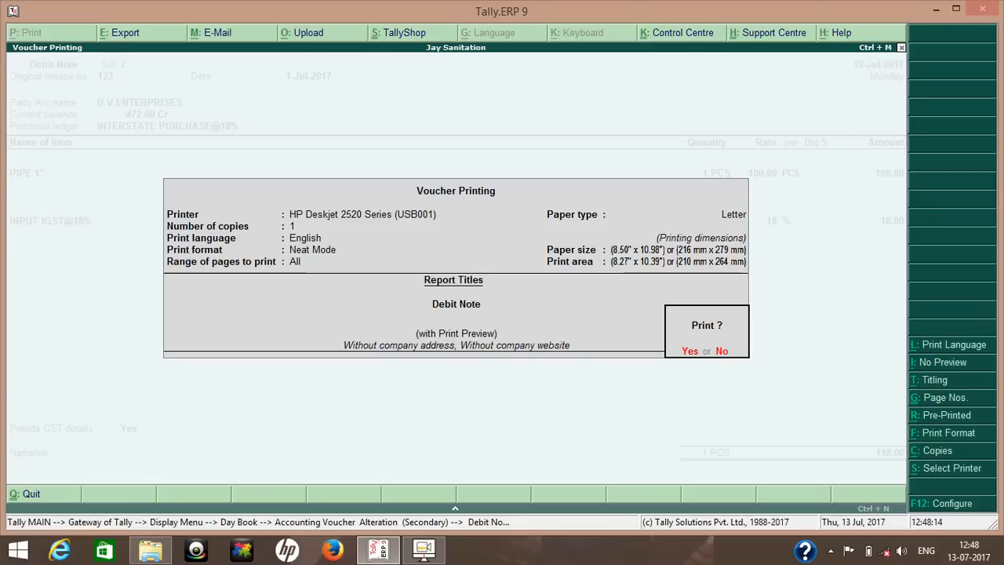
pyautogui.press('Return')
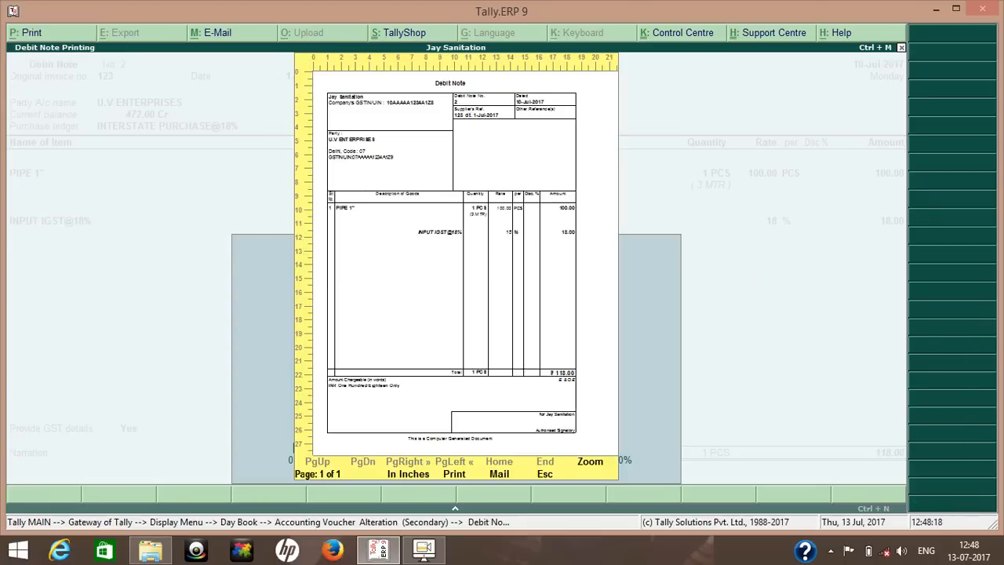
pyautogui.hotkey('alt', 'z')
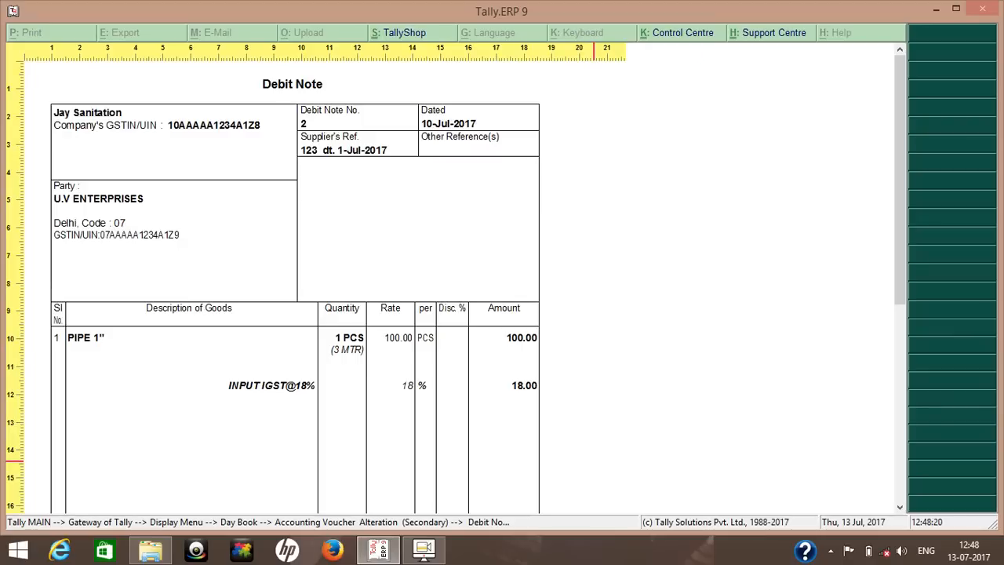
pyautogui.moveTo(900, 297)
pyautogui.mouseDown()
pyautogui.moveTo(900, 495)
pyautogui.moveTo(900, 295)
pyautogui.mouseUp()
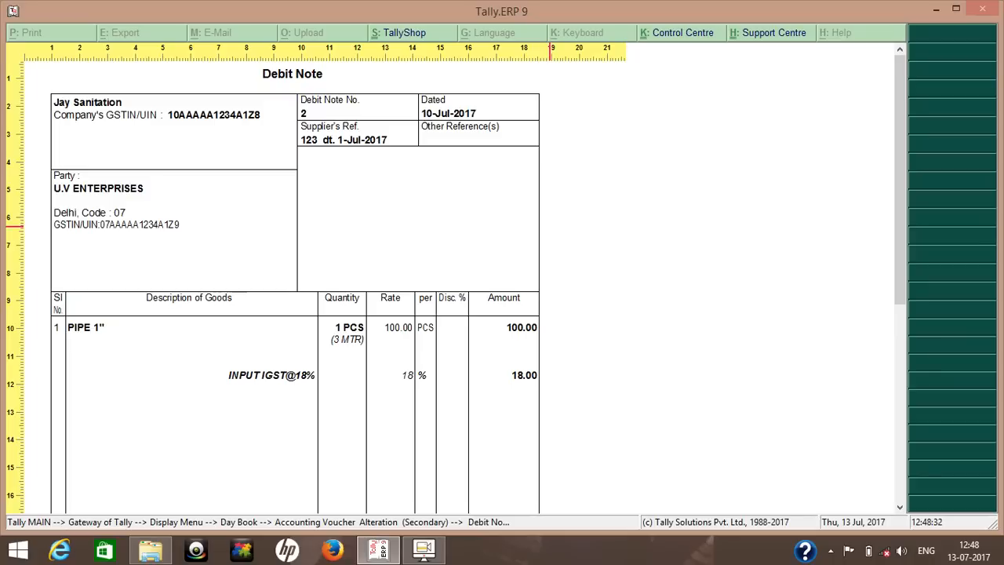
pyautogui.press('Escape')
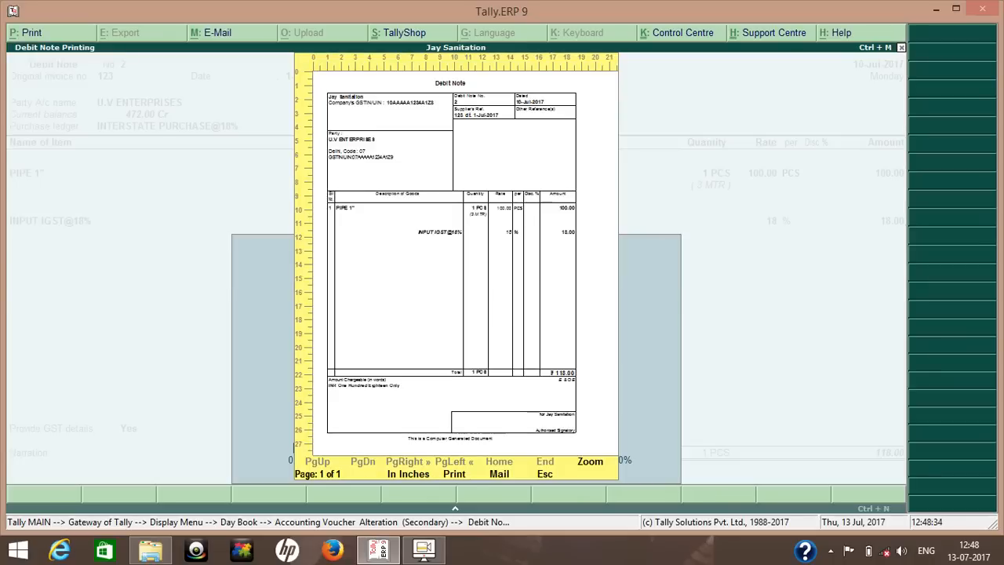
pyautogui.press('Escape')
pyautogui.press('Escape')
pyautogui.press('y')
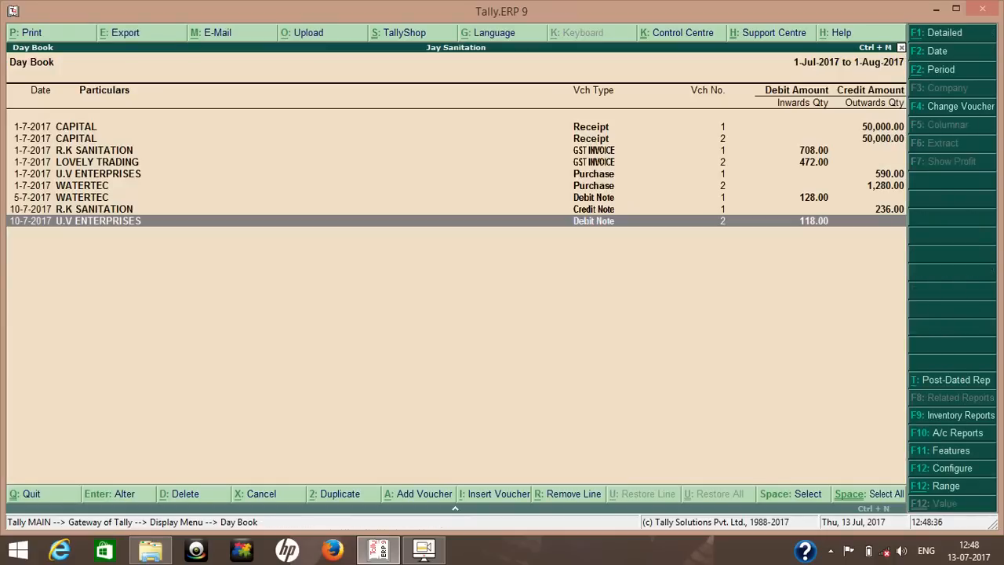
# Step: Inspect the WATERTEC debit note from the Day Book and close it
pyautogui.press('Up')
pyautogui.press('Up')
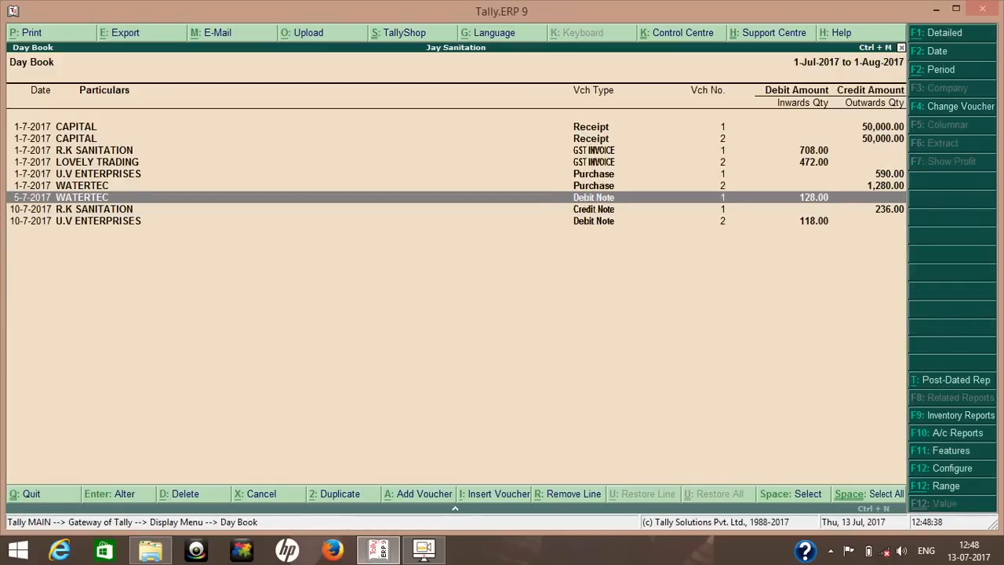
pyautogui.press('Up')
pyautogui.press('Down')
pyautogui.press('Return')
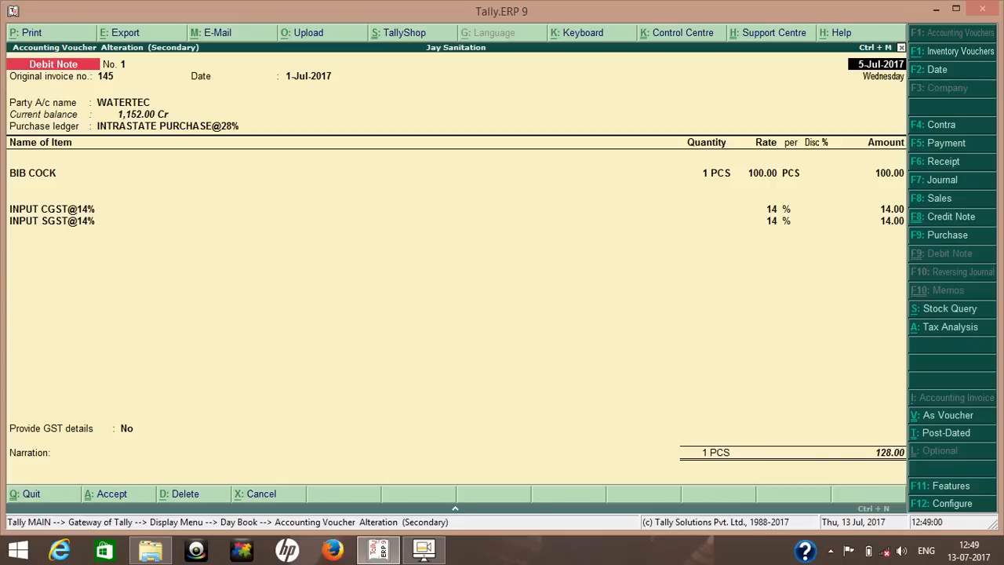
pyautogui.press('Escape')
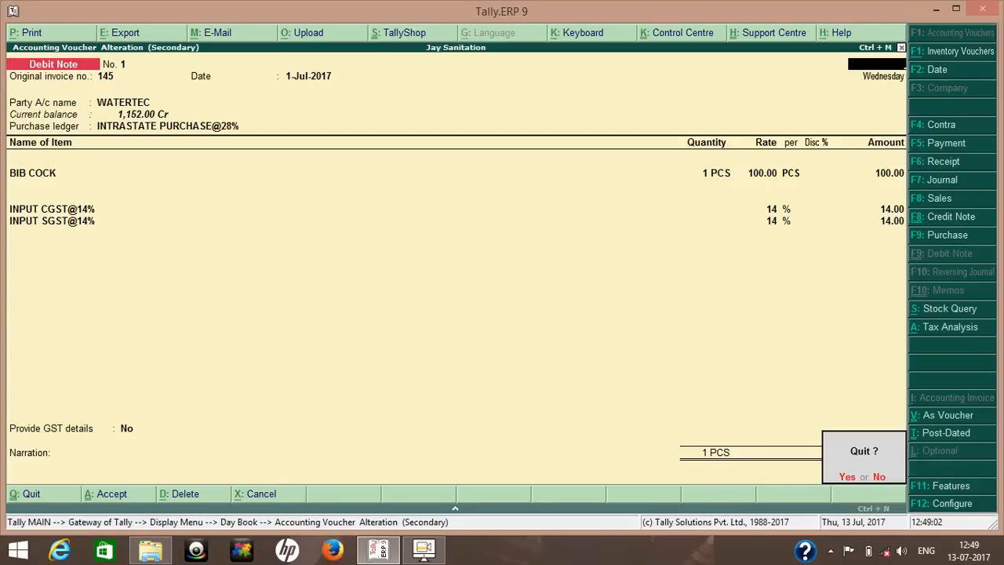
pyautogui.press('y')
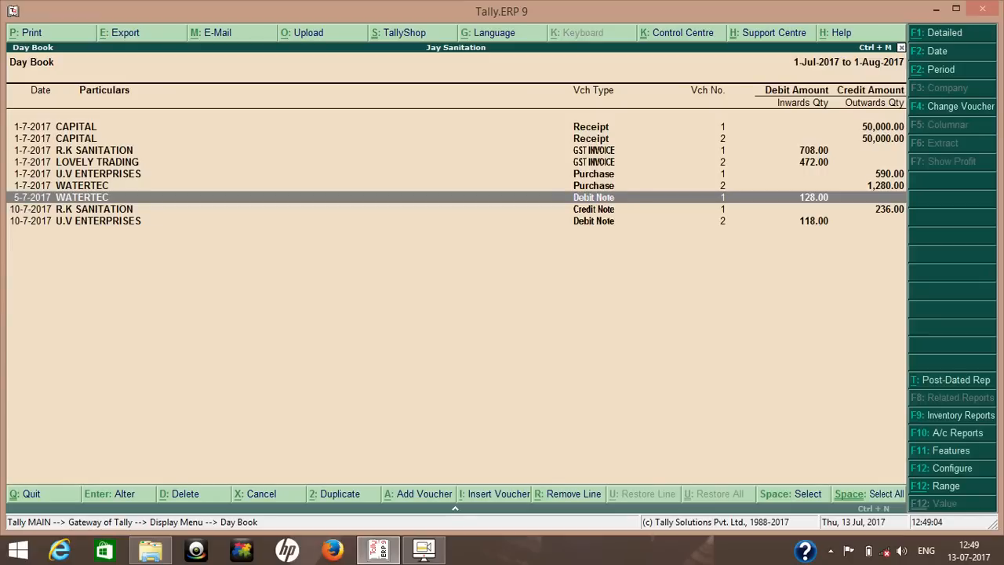
# Step: Inspect the LOVELY TRADING GST invoice from the Day Book and close it
pyautogui.press('Up')
pyautogui.press('Up')
pyautogui.press('Up')
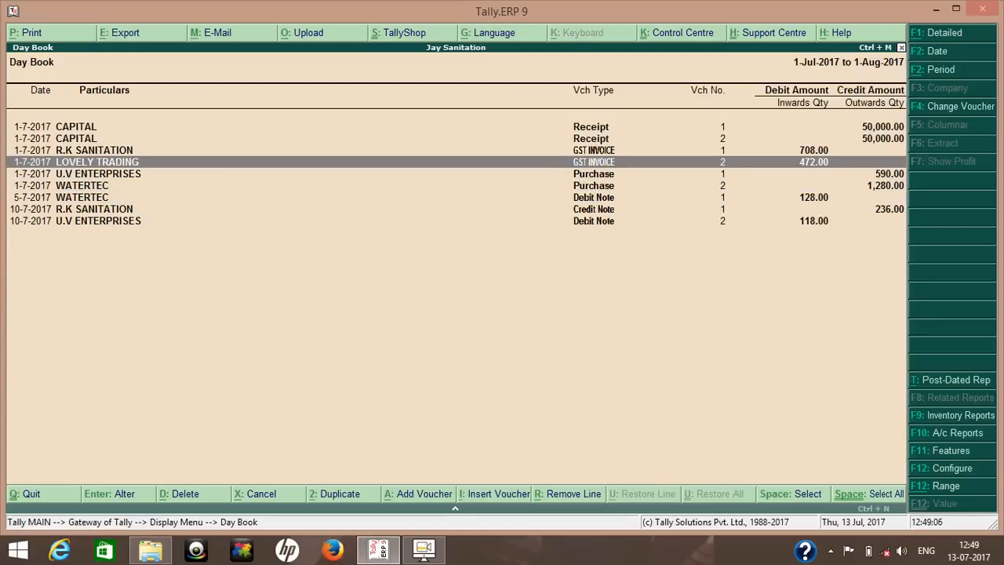
pyautogui.press('Return')
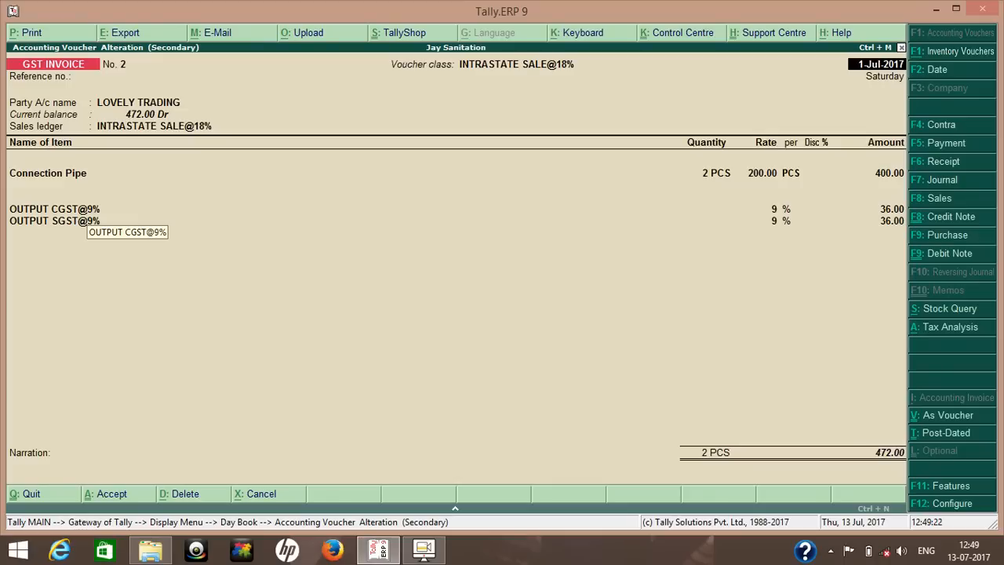
pyautogui.press('Escape')
pyautogui.press('y')
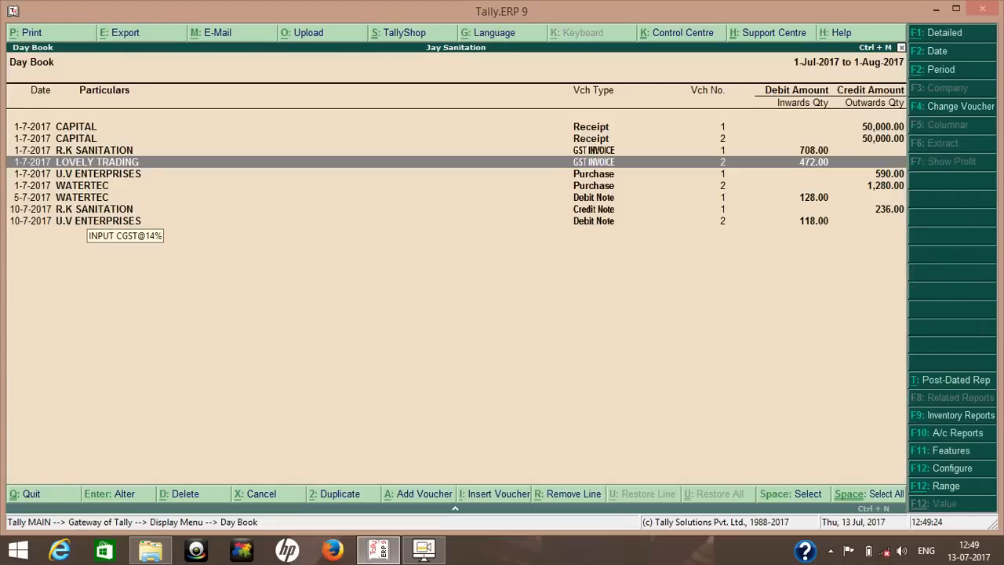
# Step: Inspect the R.K SANITATION GST invoice from the Day Book and close it
pyautogui.press('Up')
pyautogui.press('Return')
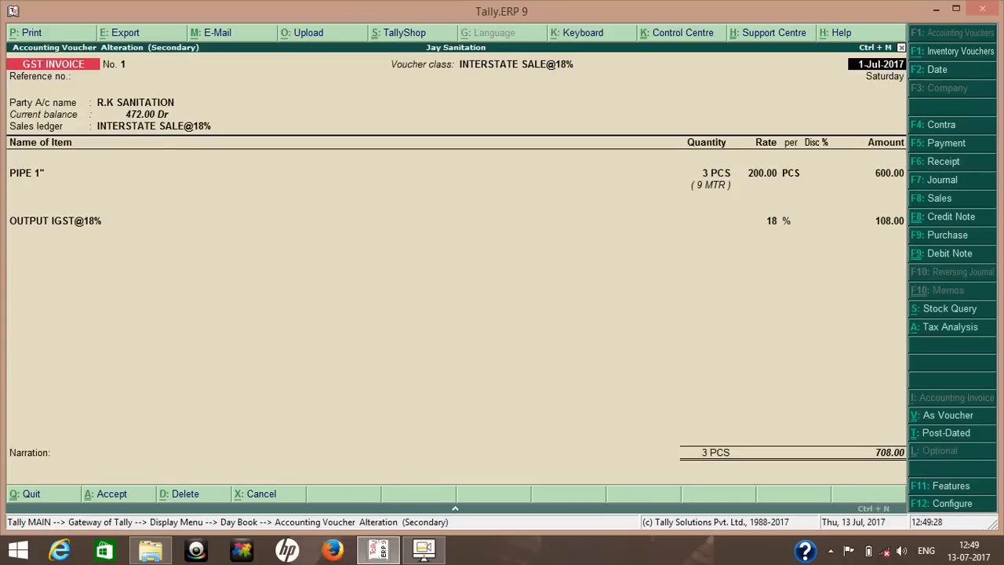
pyautogui.press('Escape')
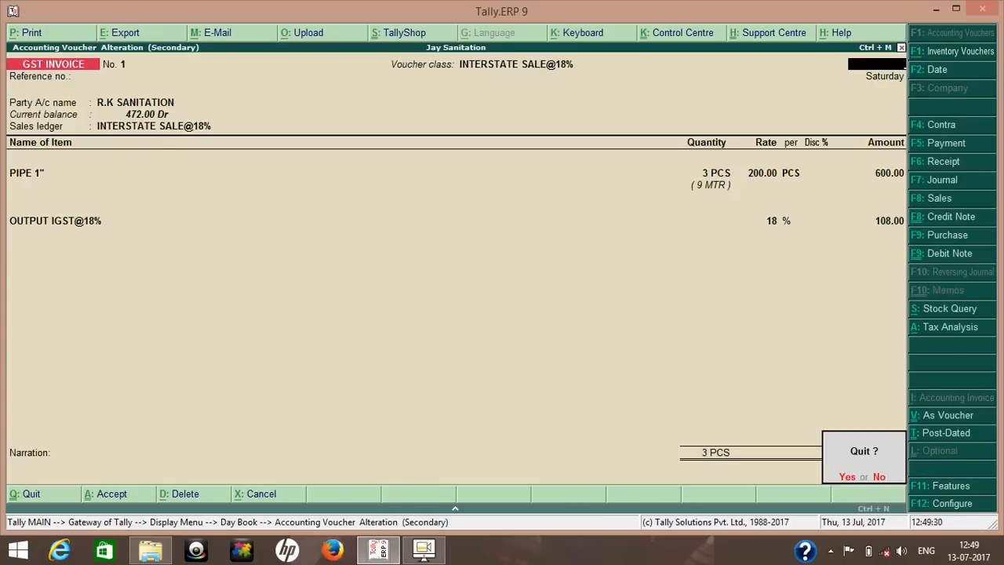
pyautogui.press('y')
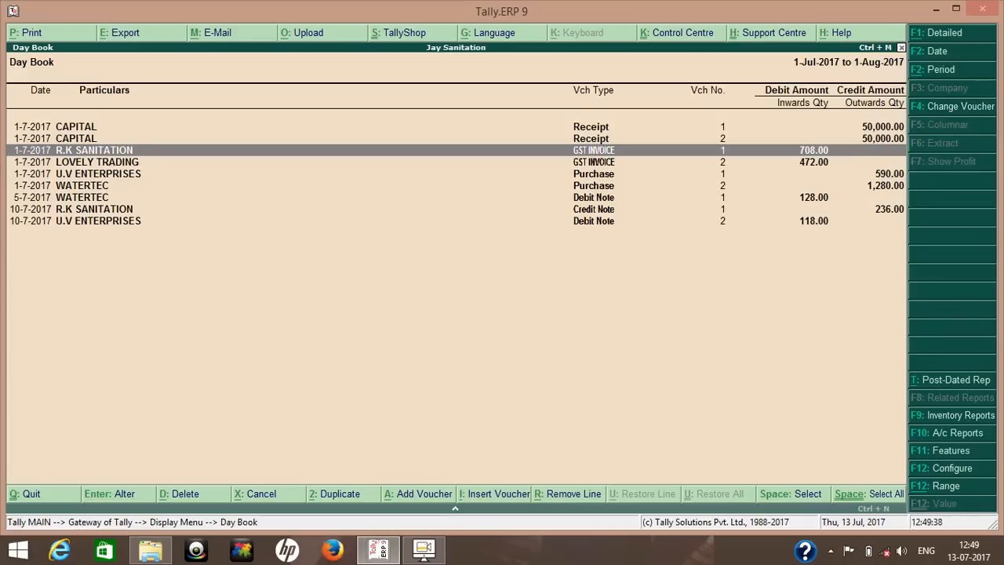
# Step: Open the R.K SANITATION credit note from the Day Book and examine its original invoice reference, item and output IGST
pyautogui.press('Down')
pyautogui.press('Down')
pyautogui.press('Down')
pyautogui.press('Down')
pyautogui.press('Down')
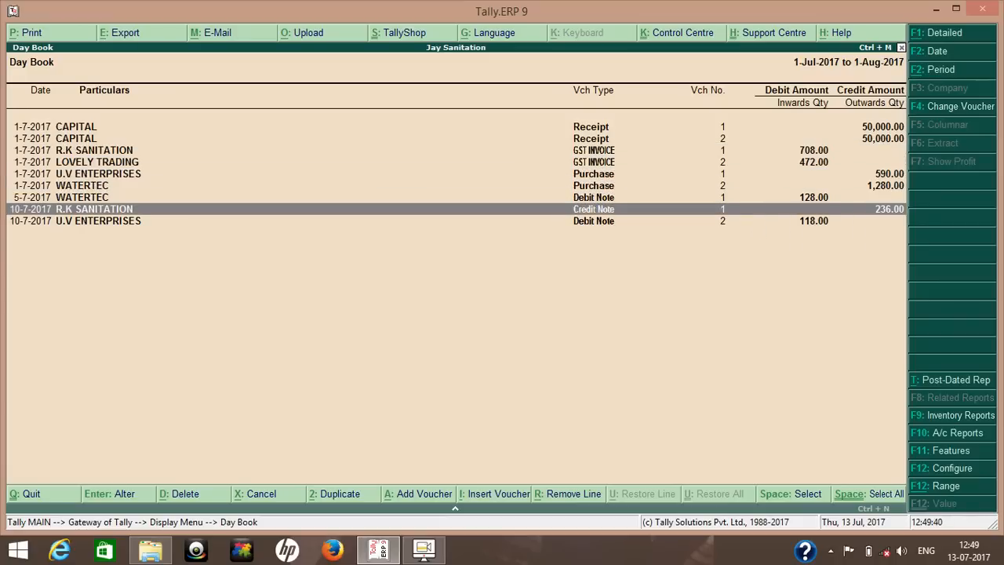
pyautogui.press('Return')
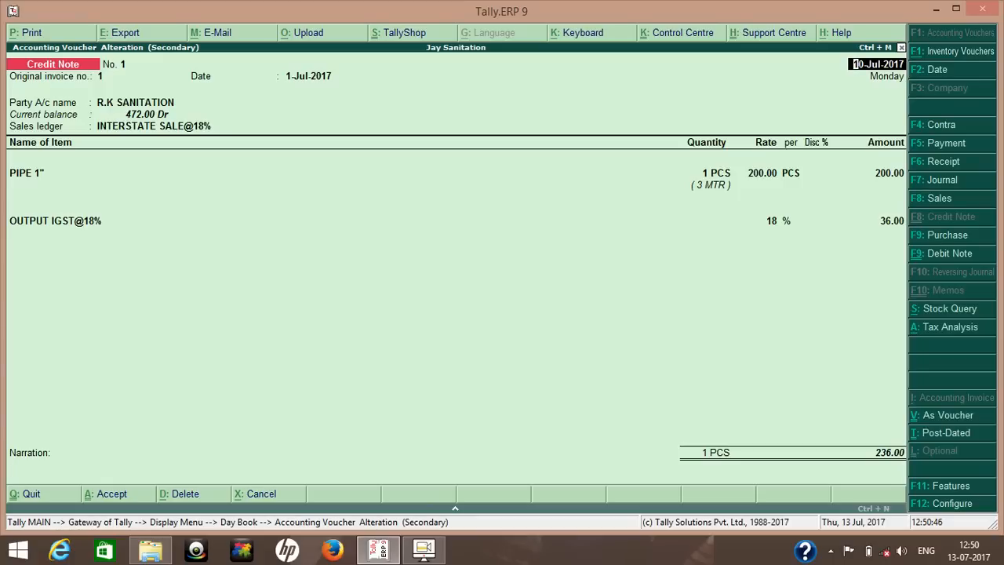
pyautogui.click(424, 550)
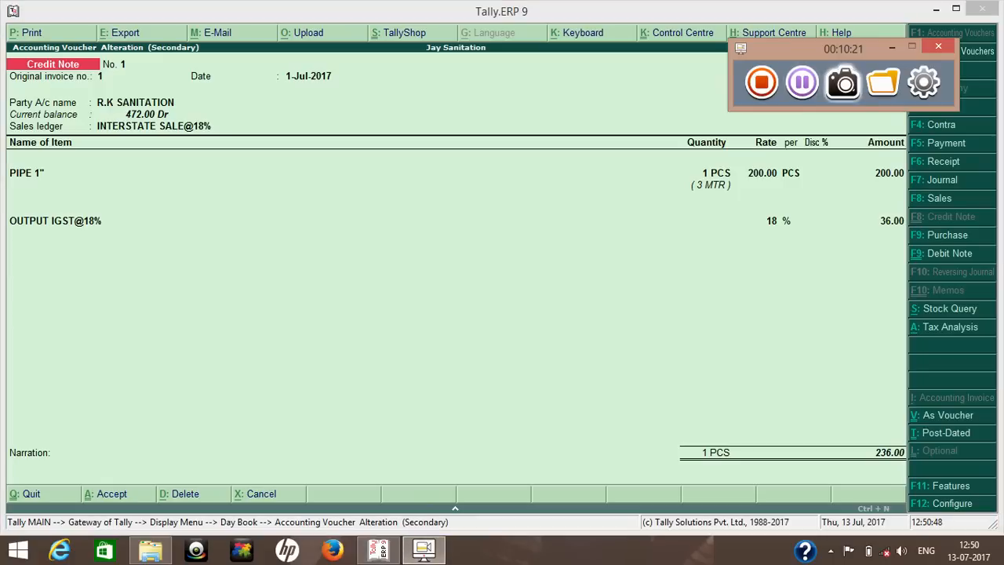